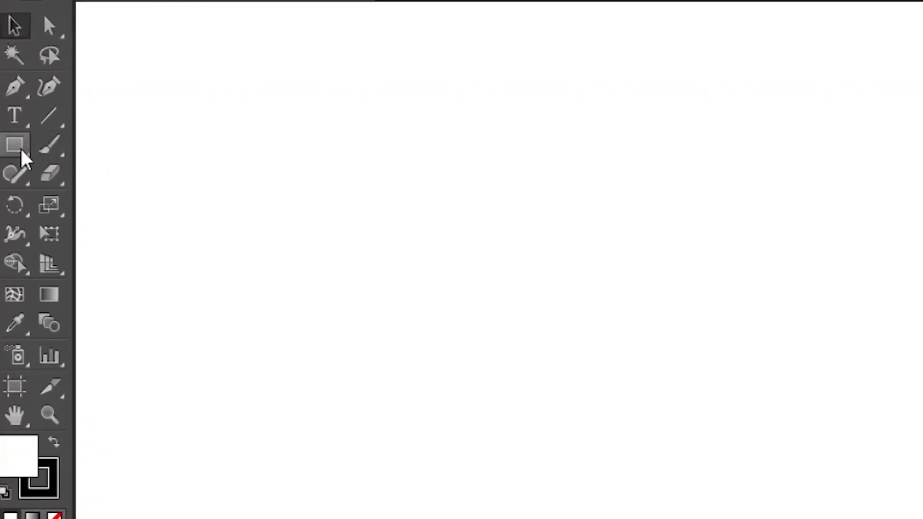
Step: Draw a circle 35 px wide and 35 px high on the artboard and remove its fill
left_click(22, 154)
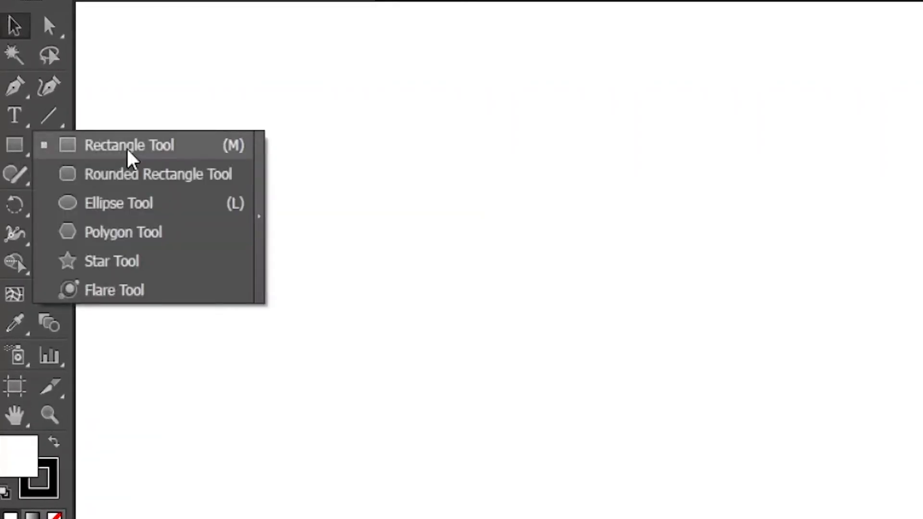
left_click(128, 204)
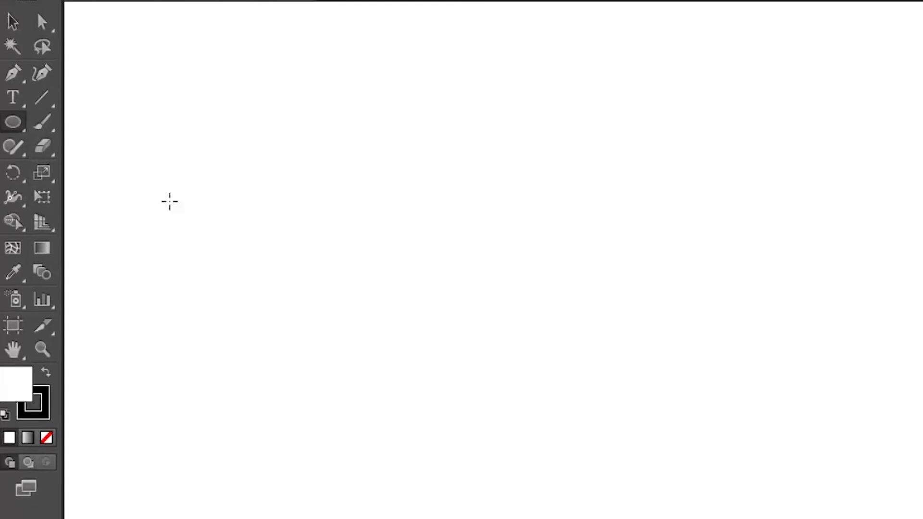
left_click(612, 315)
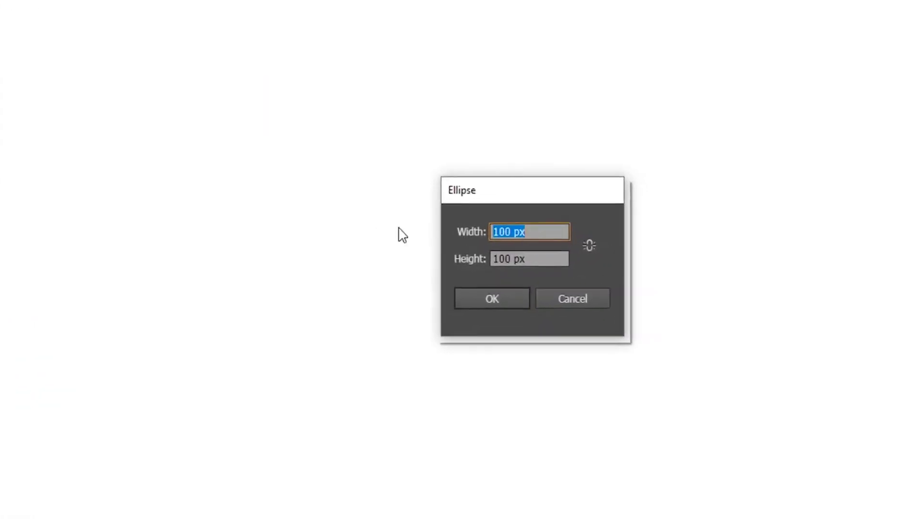
type("3")
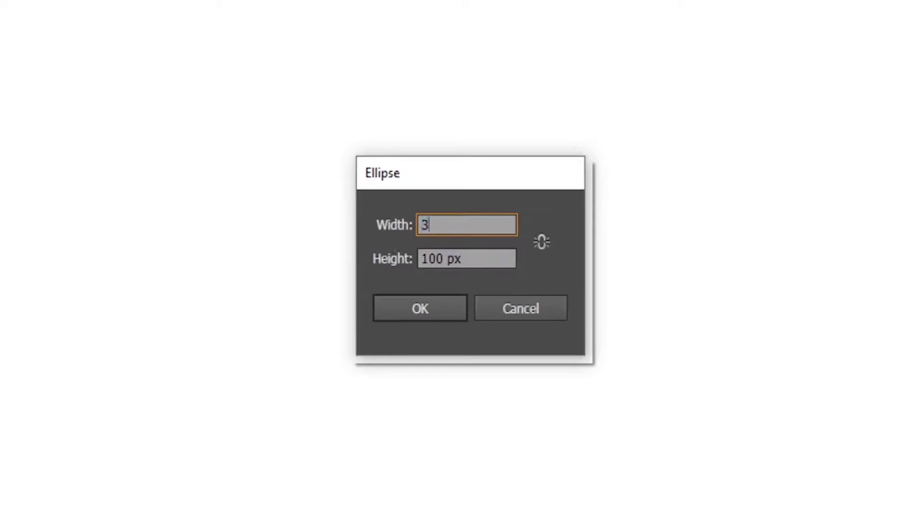
type("5")
key("Tab")
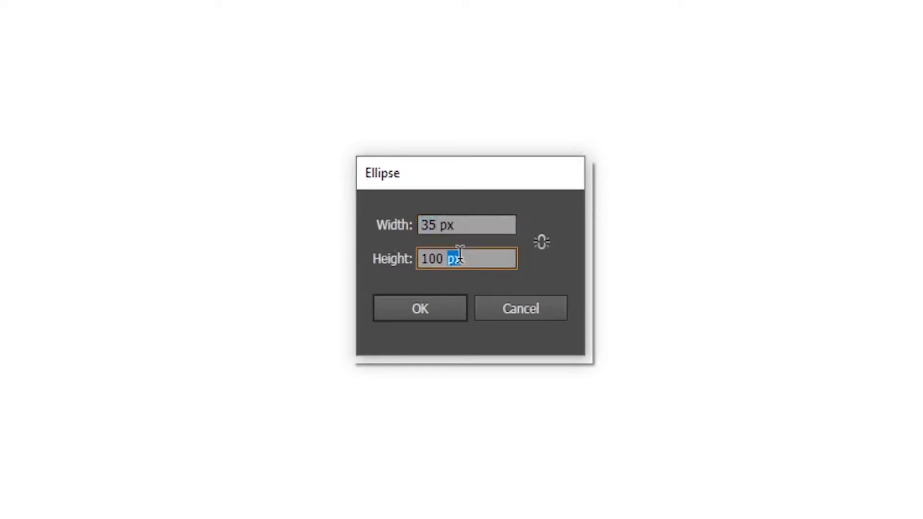
type("35")
left_click(422, 308)
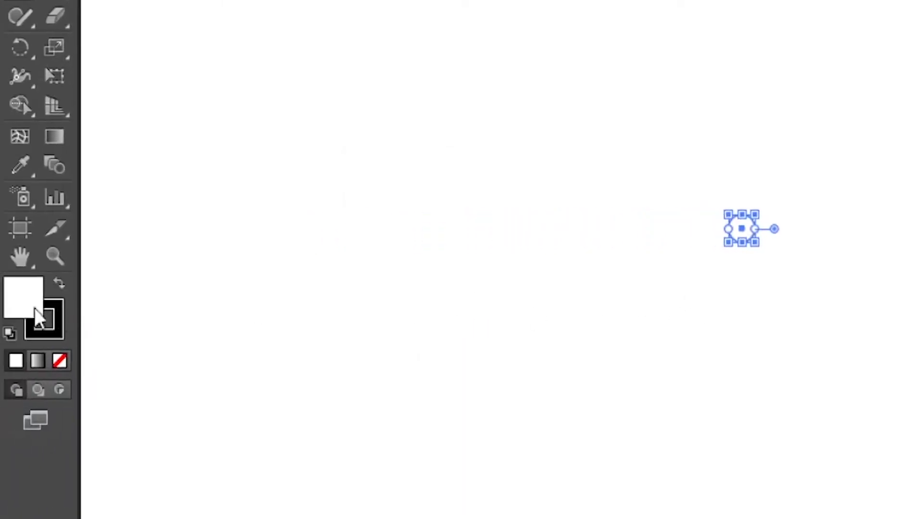
left_click(60, 370)
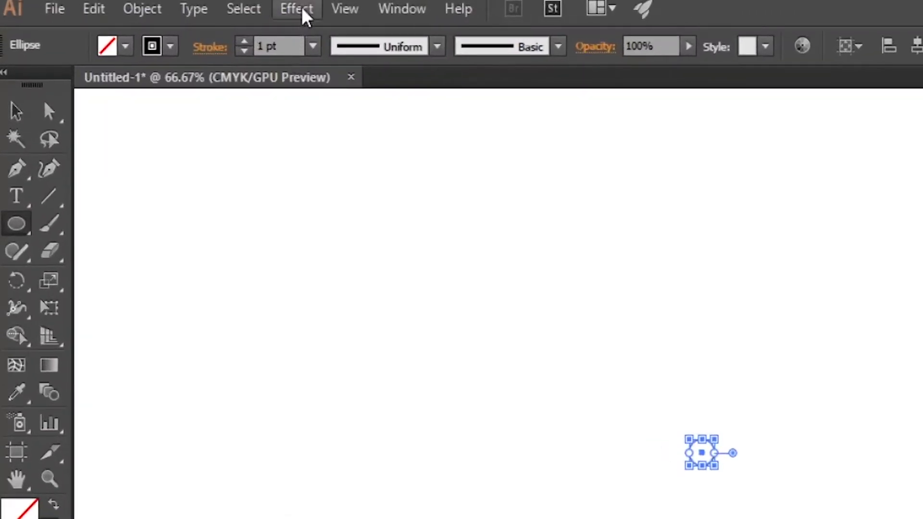
Step: Apply a Transform effect to the circle with 161.8% horizontal and vertical scale and 6 copies, previewing the result
left_click(289, 13)
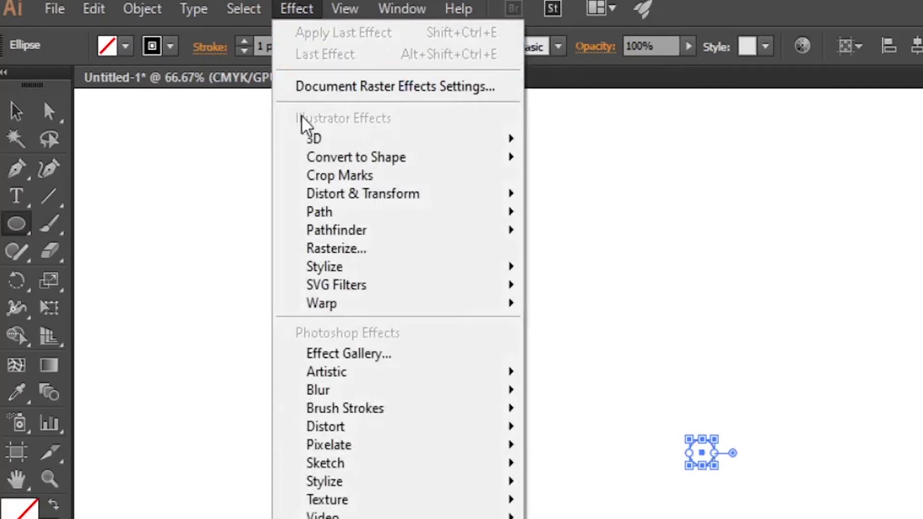
mouse_move(303, 199)
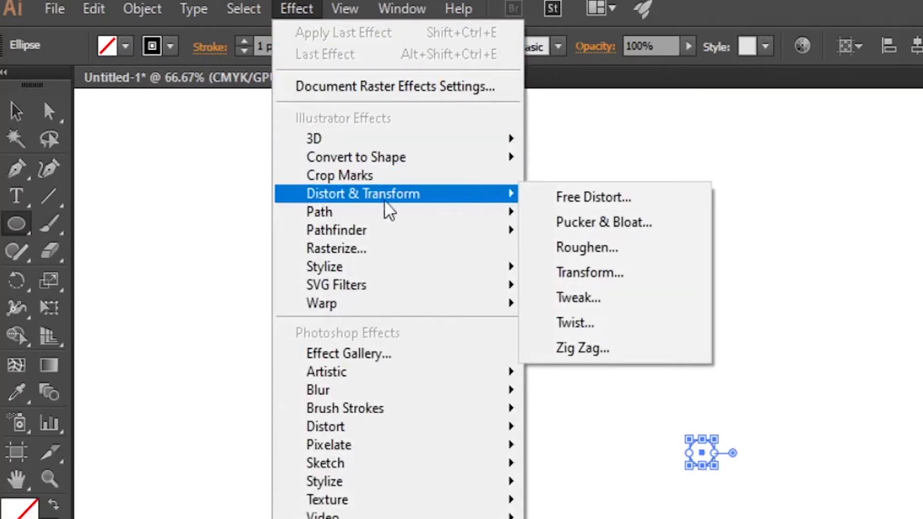
left_click(637, 277)
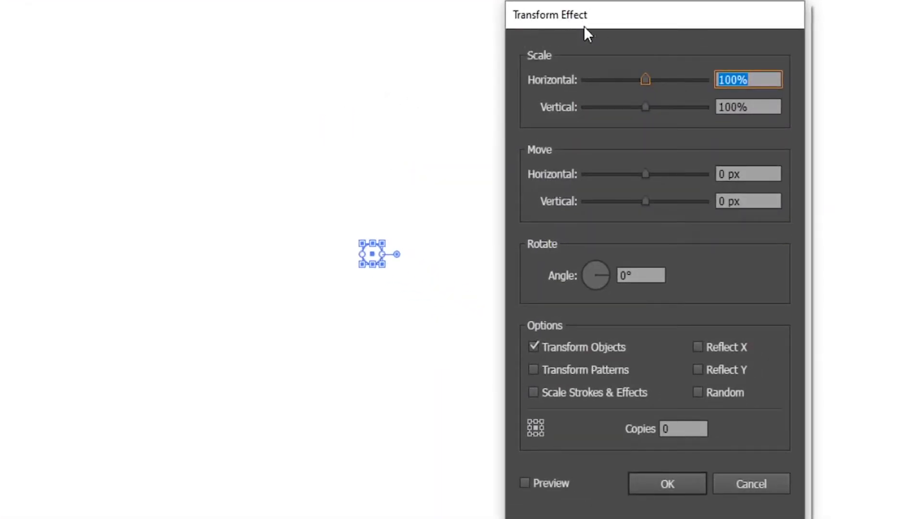
left_click(525, 484)
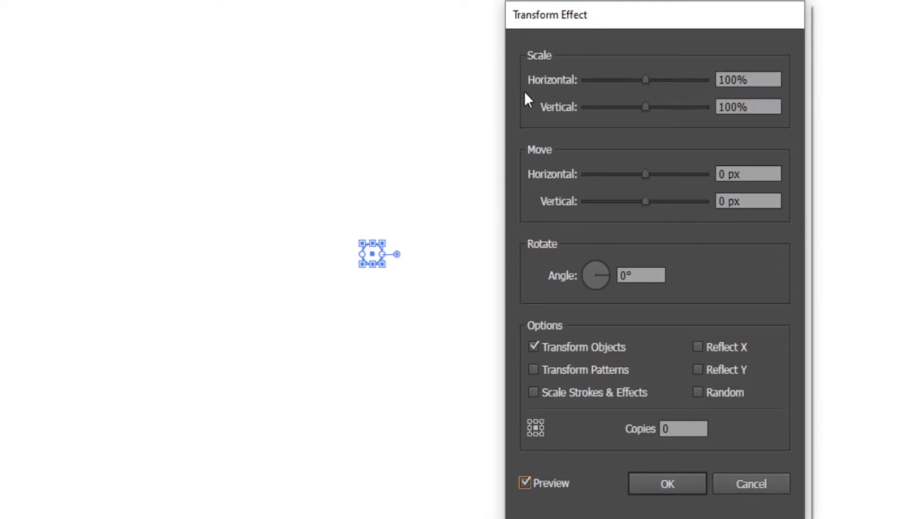
left_click(740, 80)
left_click_drag(740, 79, 716, 79)
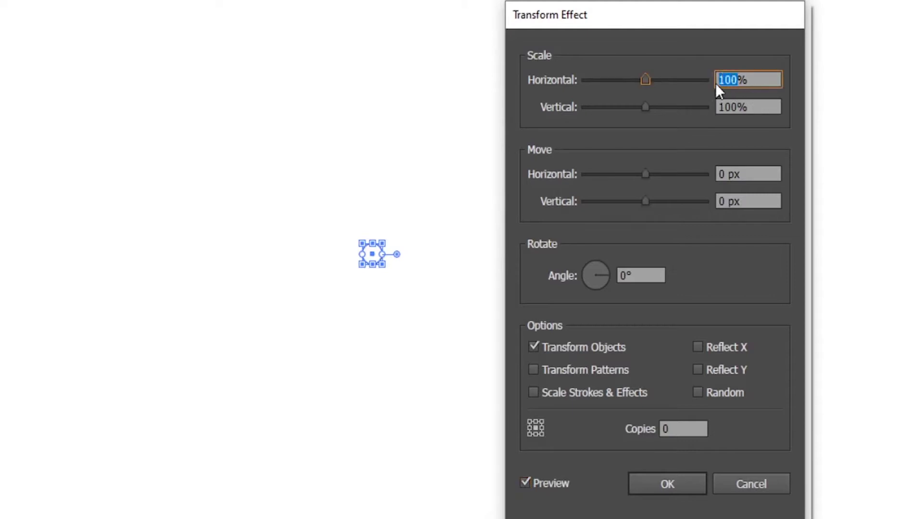
type("161.8")
left_click_drag(748, 107, 713, 105)
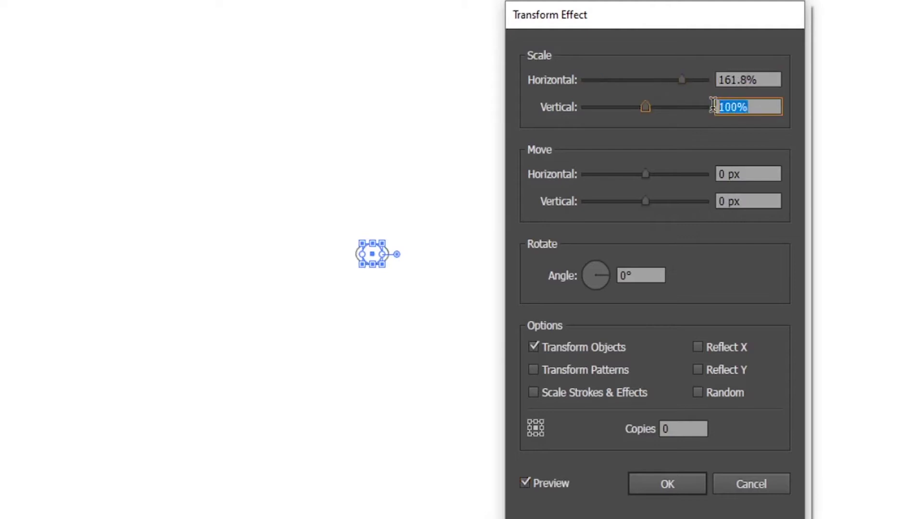
type("161.8")
left_click(676, 430)
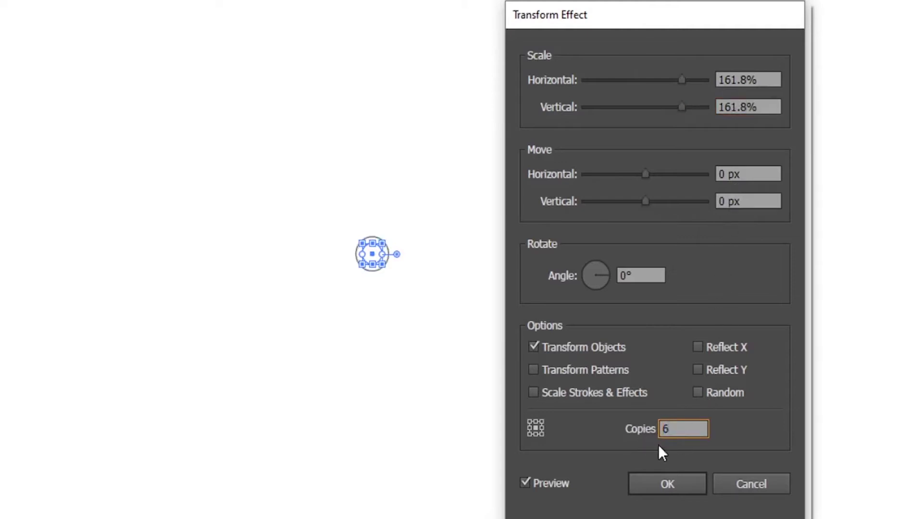
left_click(676, 487)
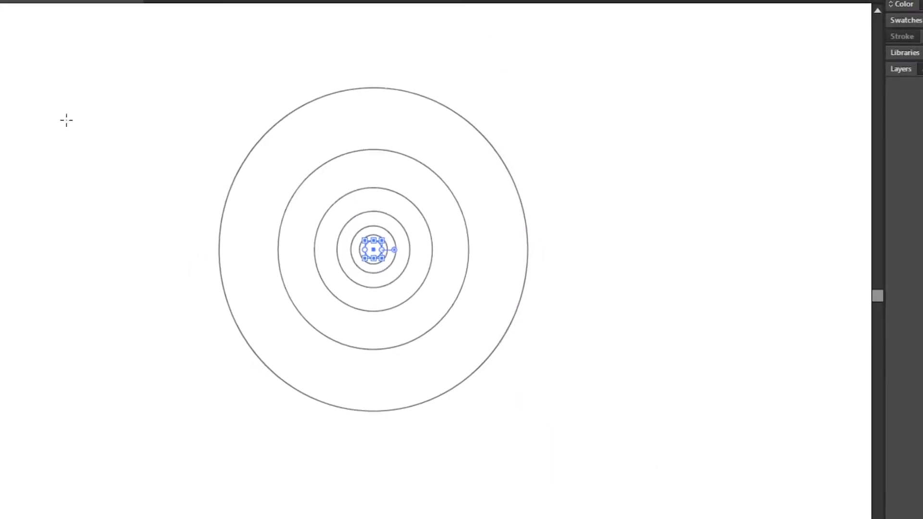
left_click(96, 148)
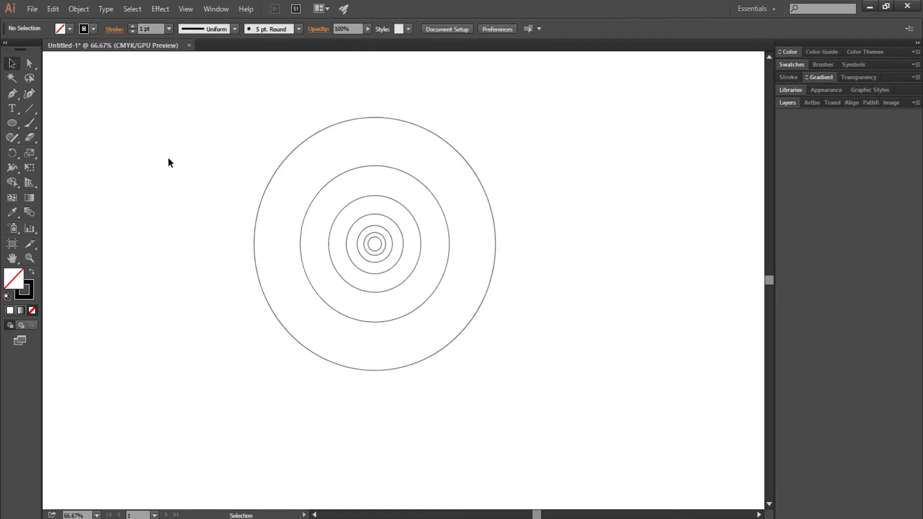
Step: Expand the appearance of the concentric circles and ungroup them
left_click_drag(130, 146, 530, 336)
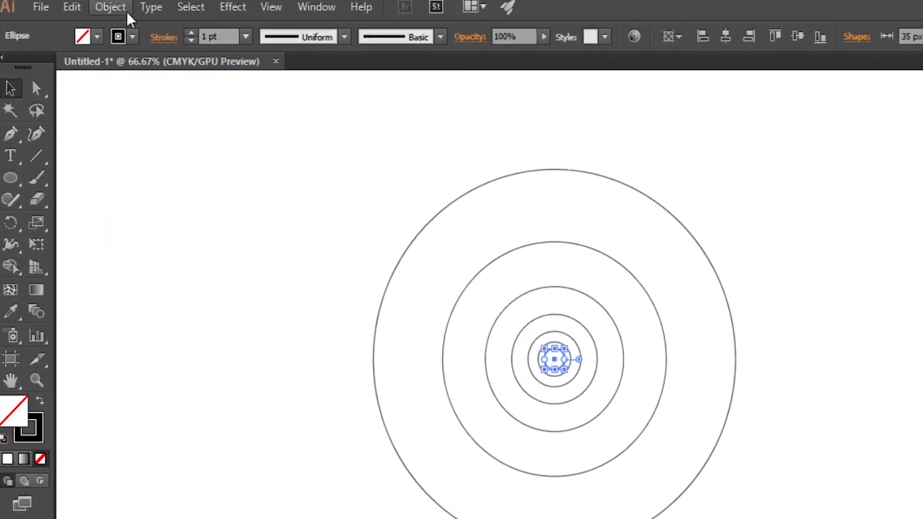
left_click(118, 10)
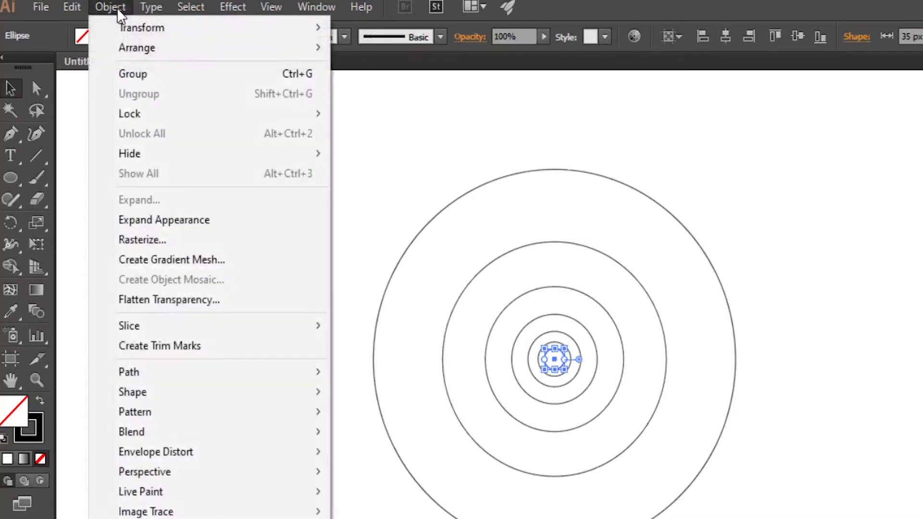
left_click(134, 220)
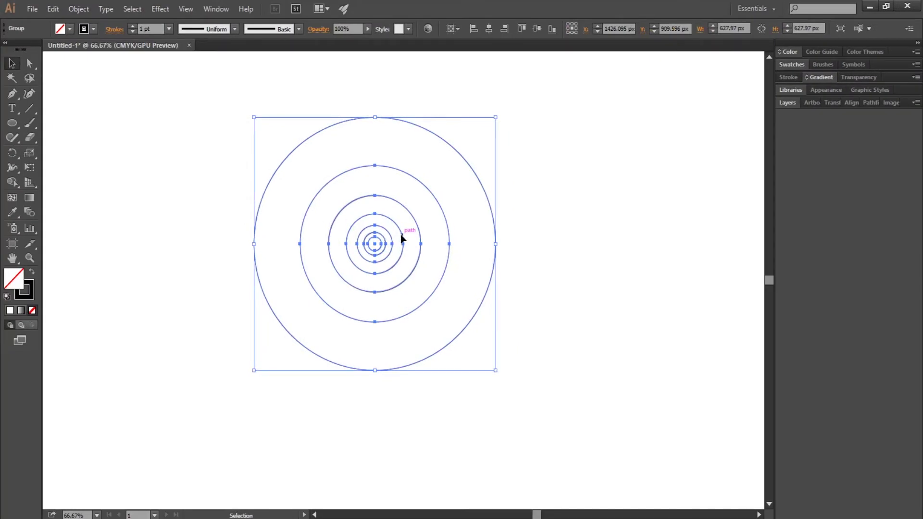
right_click(401, 236)
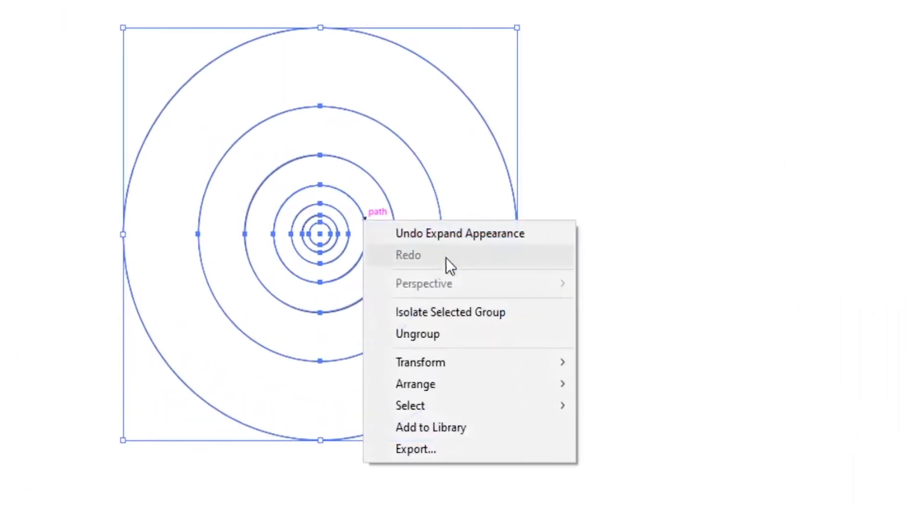
left_click(454, 331)
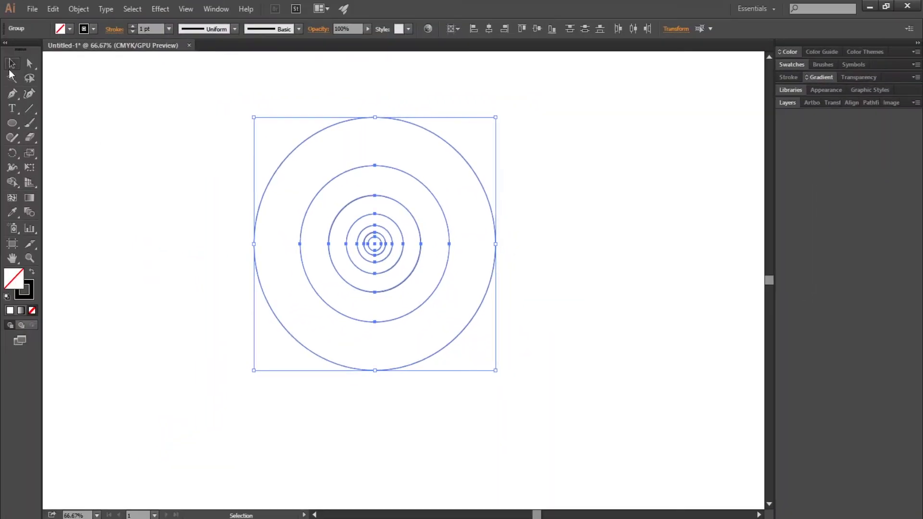
Step: Center all the concentric circles on the artboard horizontally and vertically
left_click(11, 63)
left_click(140, 168)
left_click_drag(150, 156, 556, 297)
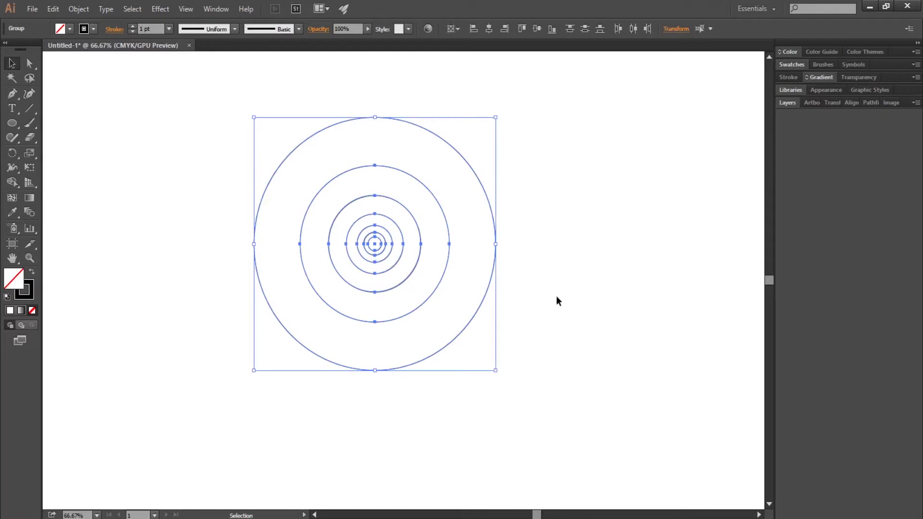
left_click(488, 30)
left_click(540, 29)
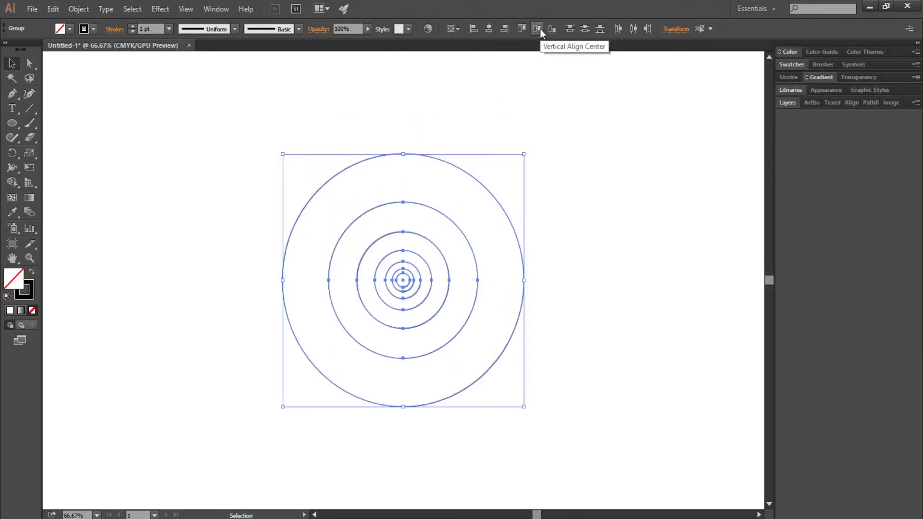
left_click(587, 293)
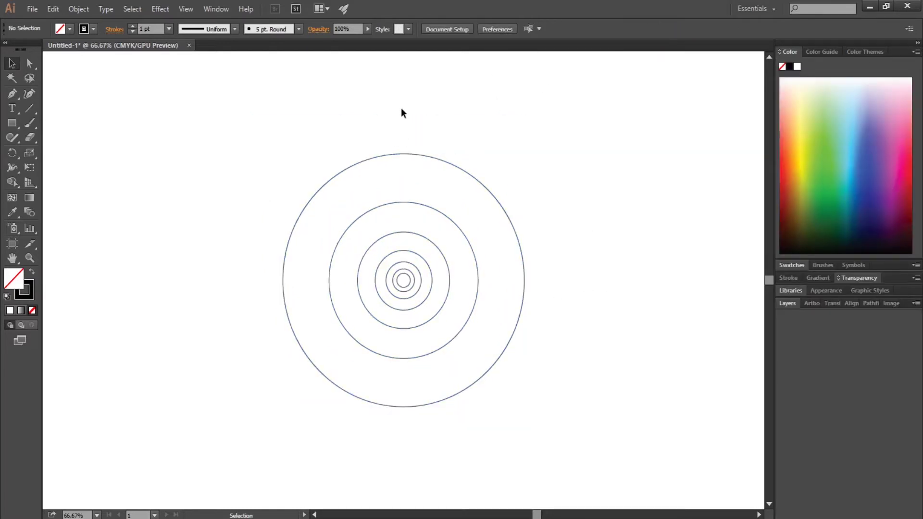
Step: Move all the concentric circles together into the left half of the artboard
left_click_drag(401, 107, 399, 439)
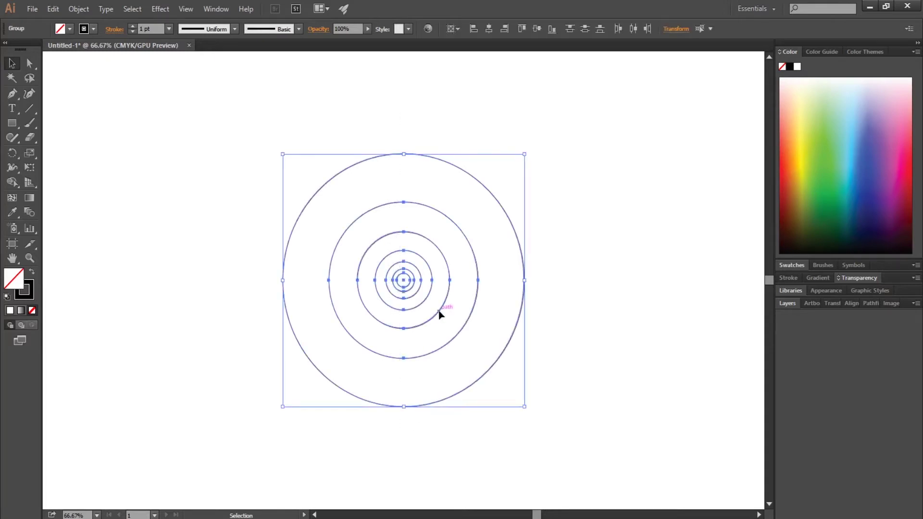
left_click_drag(439, 314, 262, 319)
left_click(561, 457)
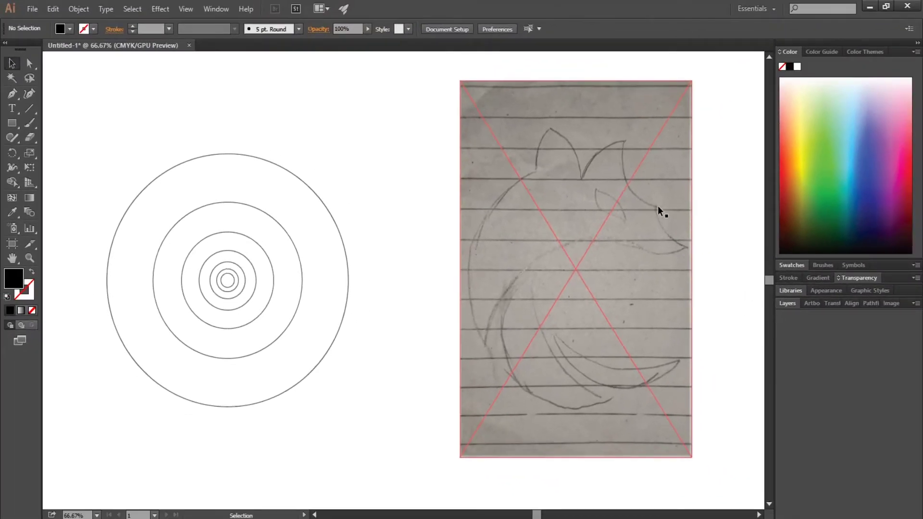
Step: Align the sketch image and the concentric circles on their horizontal and vertical centers
left_click(640, 317)
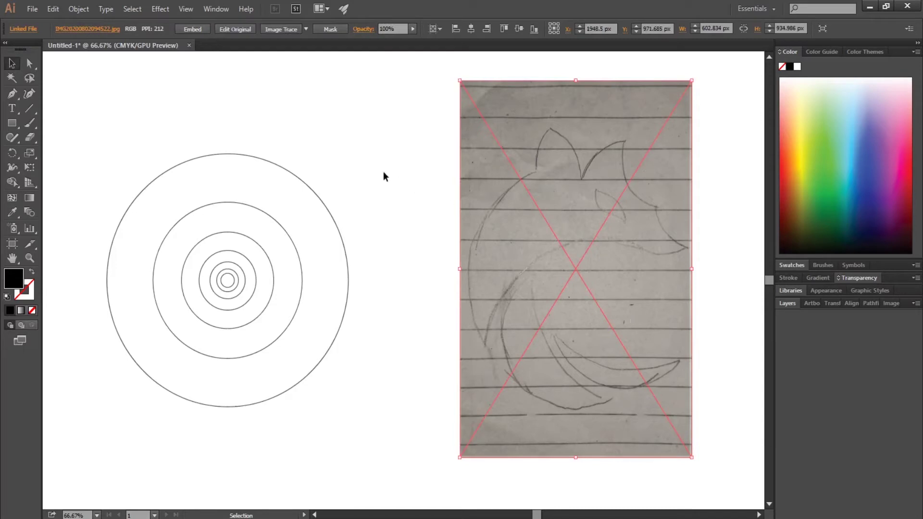
left_click_drag(375, 155, 119, 431)
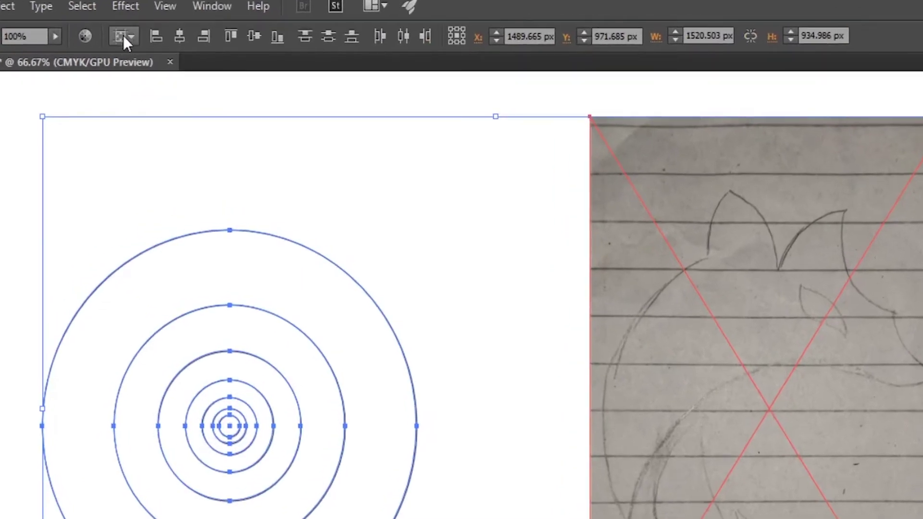
left_click(123, 35)
left_click(113, 60)
left_click(178, 36)
left_click(256, 36)
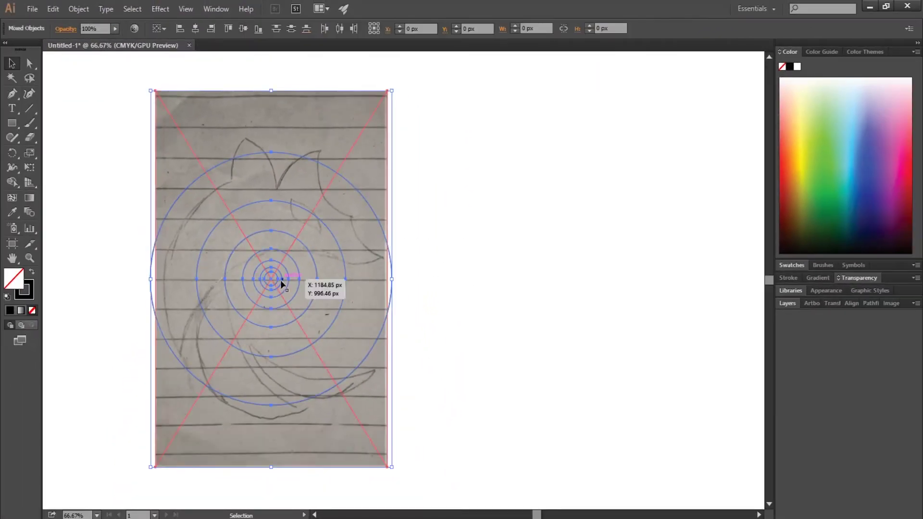
Step: Move the aligned circles and sketch image together to the middle of the artboard
left_click_drag(293, 329, 484, 329)
left_click_drag(446, 283, 446, 284)
left_click(662, 330)
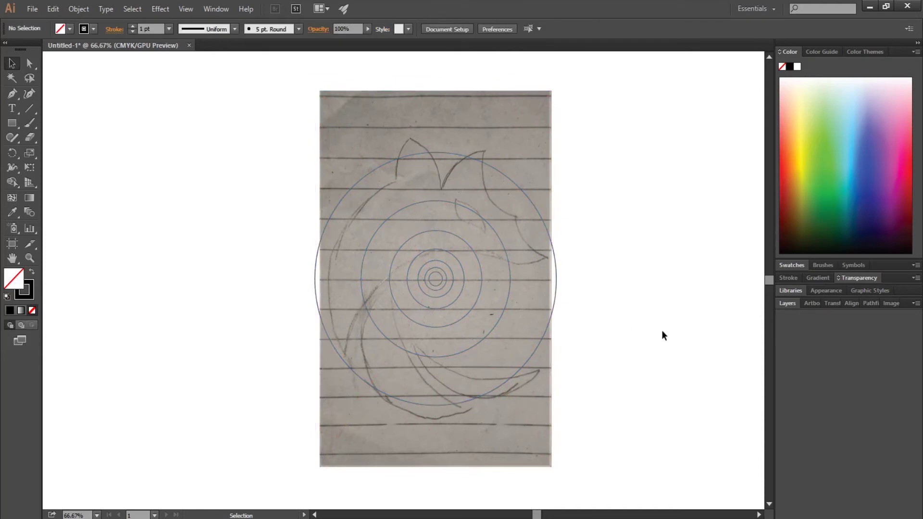
Step: Shift the sketch image up and left, fine-tuning it until the drawn back outline follows the largest circle
left_click_drag(531, 279, 523, 268)
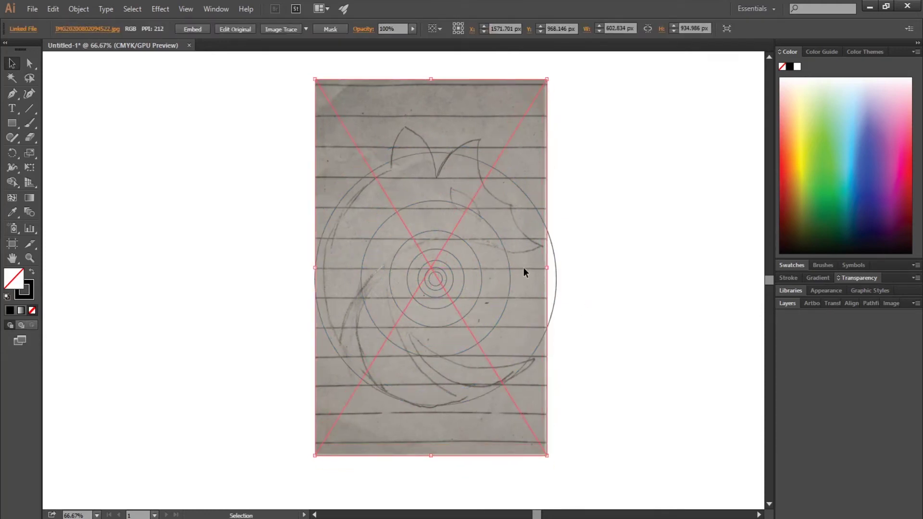
key("Left")
key("Left")
key("Left")
key("Left")
key("Left")
key("Left")
key("Left")
key("Left")
key("Left")
key("Left")
key("Left")
key("Left")
key("Left")
key("Left")
key("Left")
key("Left")
key("Left")
key("Left")
key("Left")
key("Down")
key("Down")
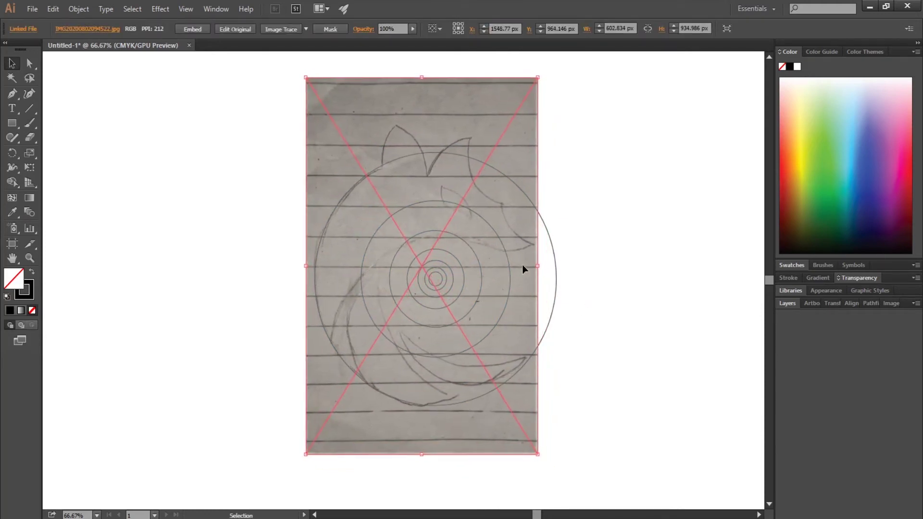
key("Right")
key("Right")
key("Right")
key("Right")
key("Right")
key("Right")
key("Right")
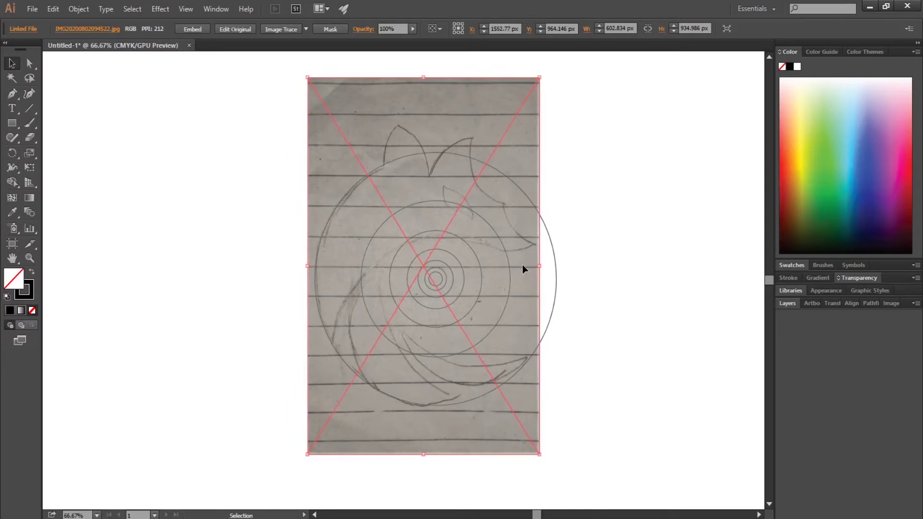
Step: Deselect the sketch image and lock its layer, Layer 2
left_click(591, 161)
left_click(525, 138)
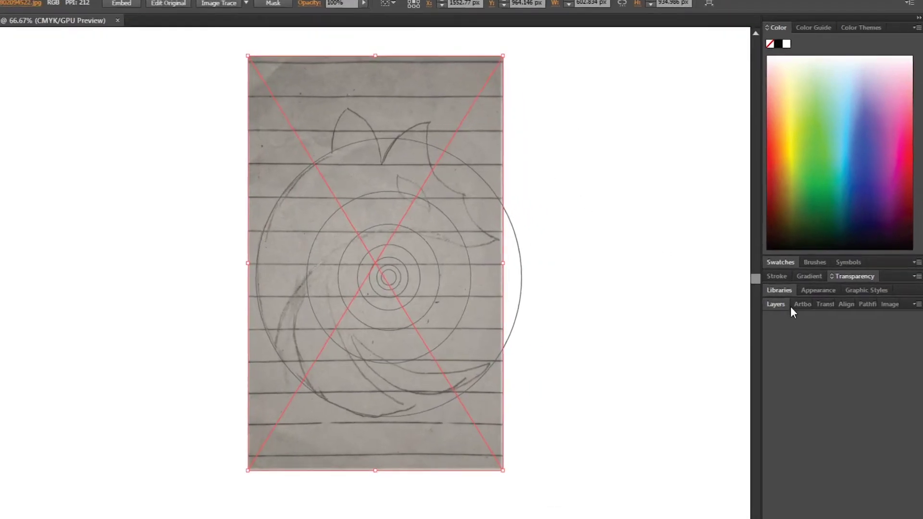
left_click(790, 304)
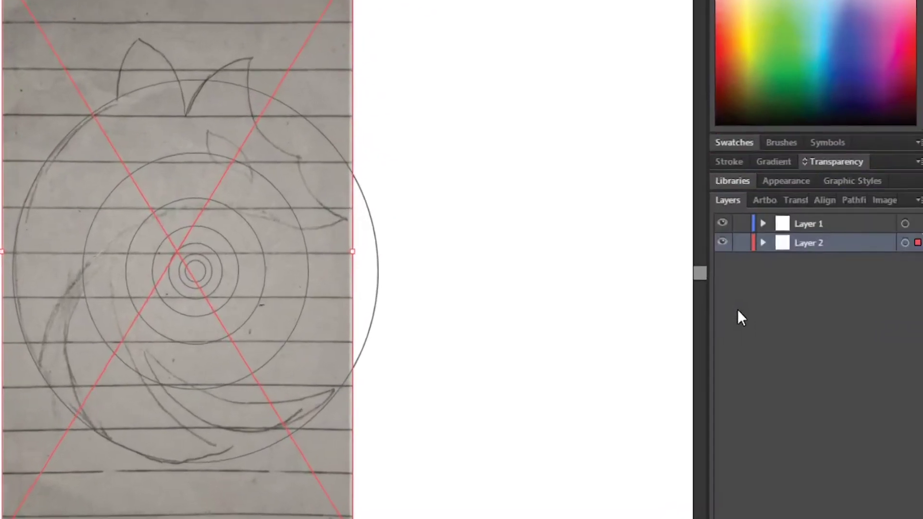
left_click(721, 236)
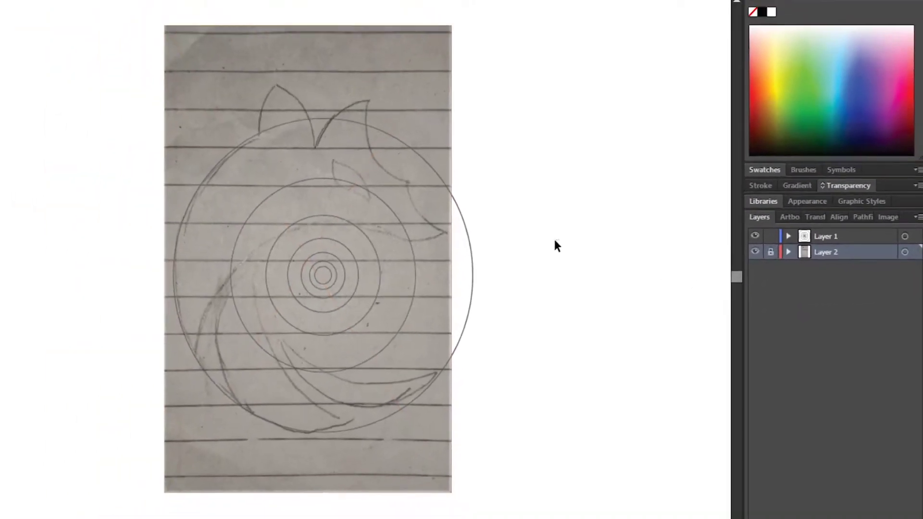
Step: Move all the concentric circles off the sketch into the empty area beside its left edge, and add a new layer above Layer 1
left_click_drag(626, 250, 323, 310)
left_click_drag(443, 285, 176, 288)
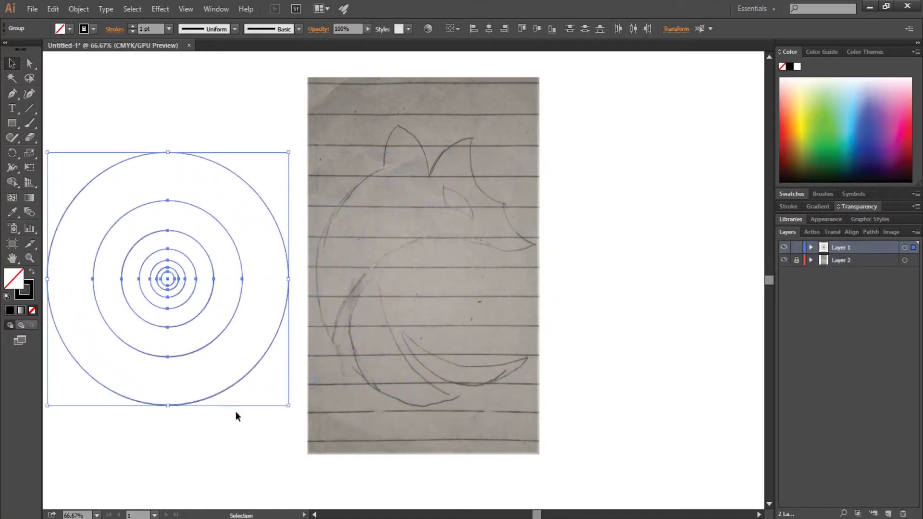
left_click(274, 426)
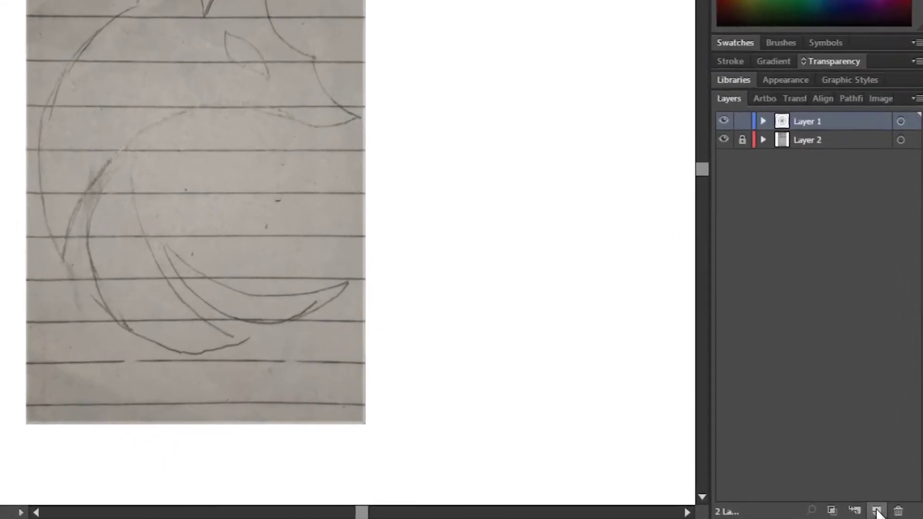
left_click(876, 511)
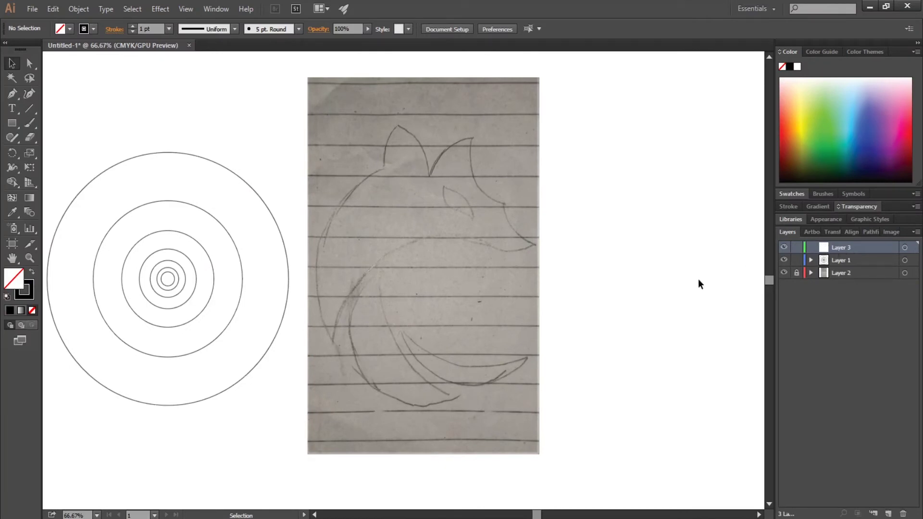
double_click(791, 232)
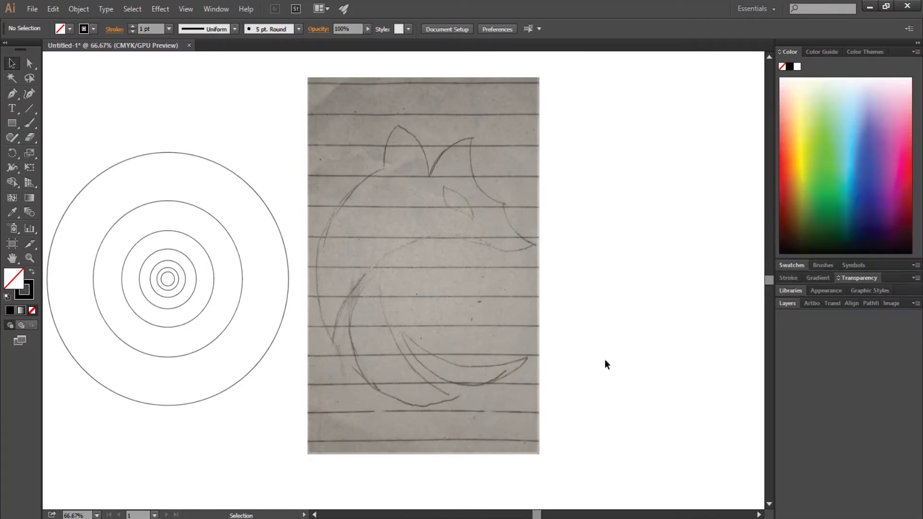
Step: Set the stroke color of all the concentric circles to red, ff0000
left_click_drag(212, 446, 175, 111)
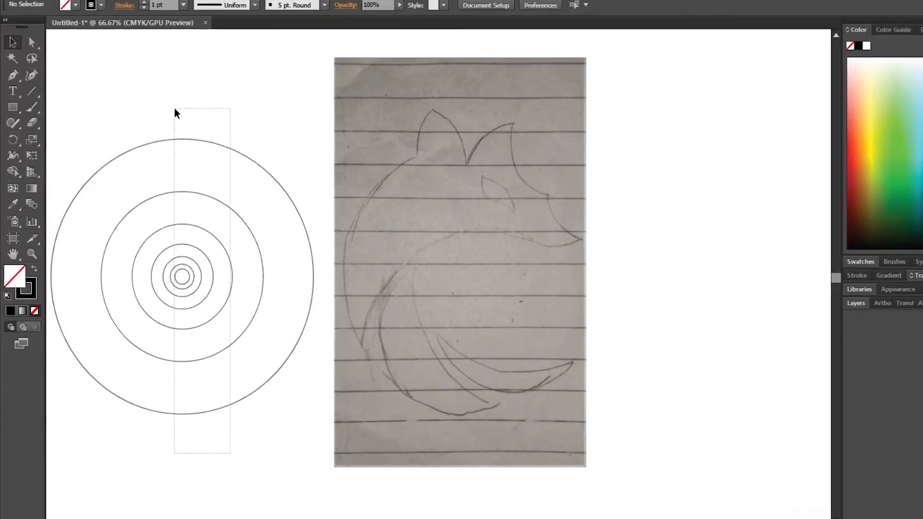
double_click(42, 295)
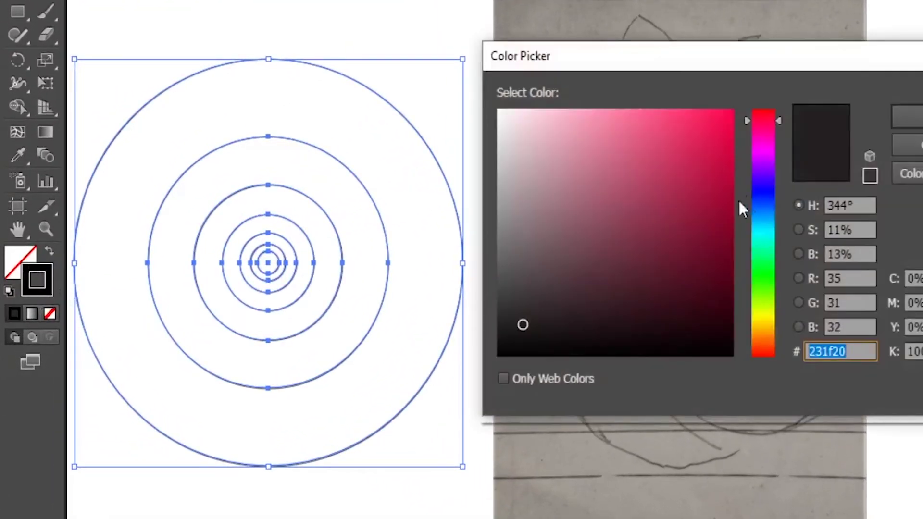
left_click_drag(783, 106, 789, 356)
left_click_drag(697, 125, 758, 96)
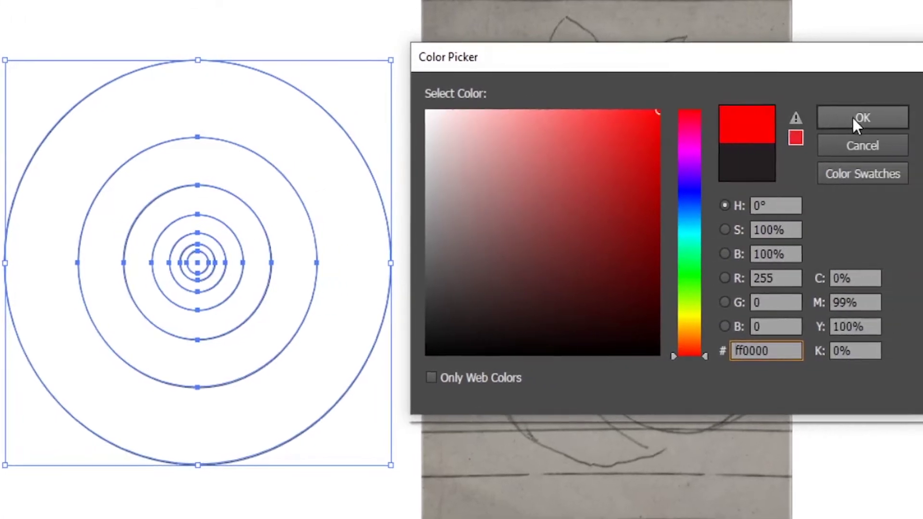
left_click(912, 116)
left_click(915, 202)
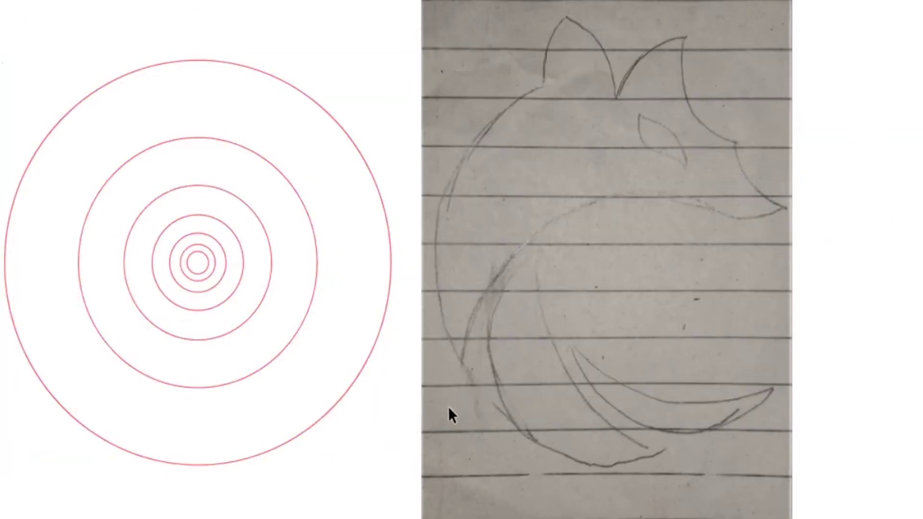
Step: Place a copy of the largest red circle over the sketch so it follows the animal's back outline
left_click(361, 367)
left_click_drag(361, 367, 792, 373)
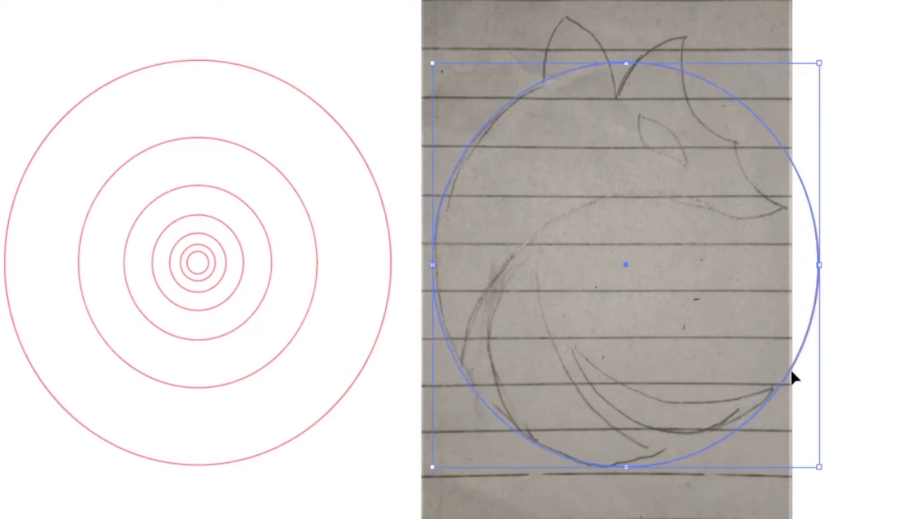
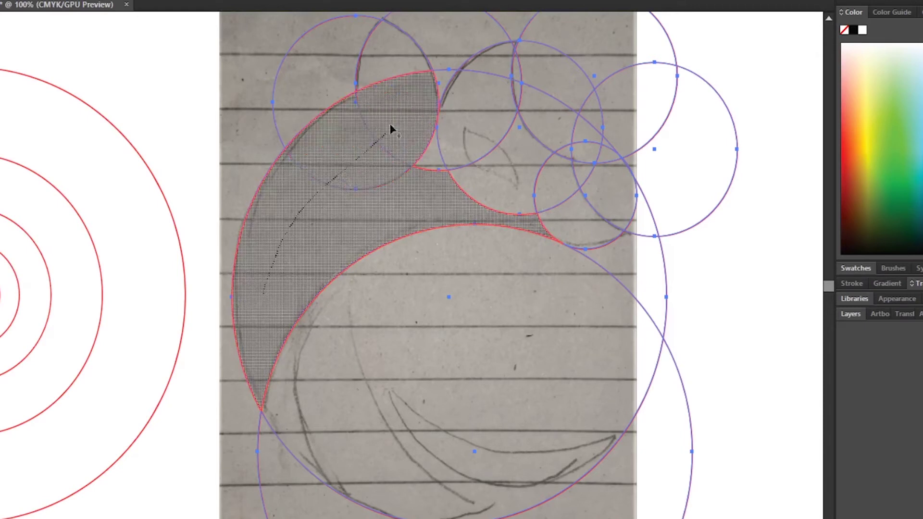
Step: Merge the body, both ears and the snout regions into one red shape with the Shape Builder tool
left_click_drag(400, 114, 448, 139)
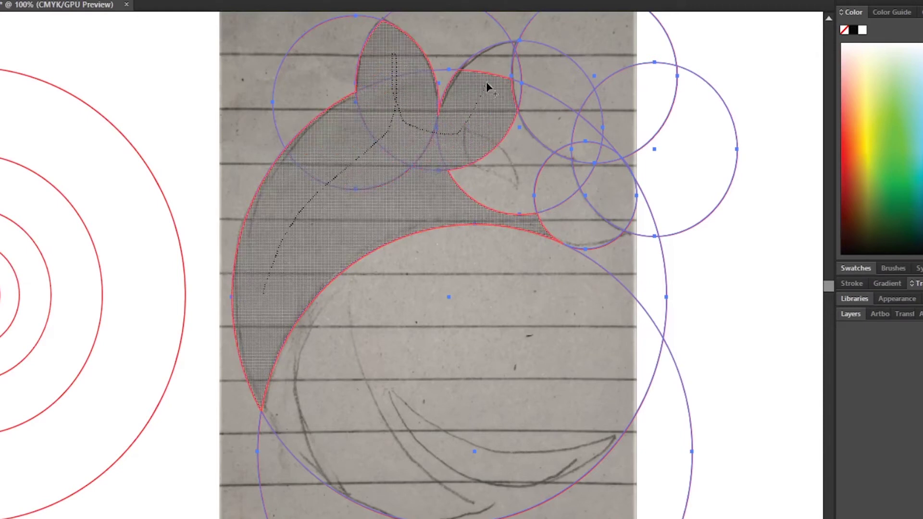
left_click_drag(486, 86, 510, 48)
mouse_move(491, 115)
left_mouse_down()
mouse_move(509, 162)
mouse_move(583, 225)
left_mouse_up()
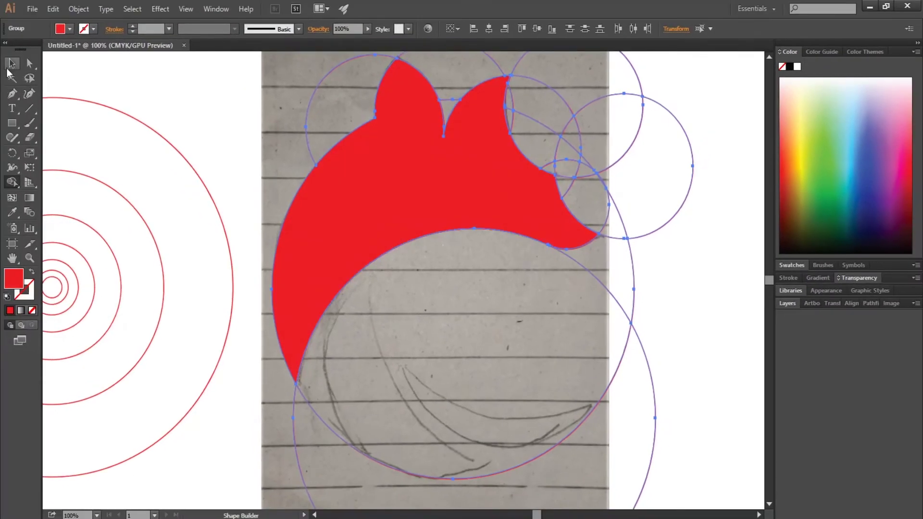
Step: Isolate the group holding the merged red head-and-back shape and cut that shape out of it
left_click(12, 63)
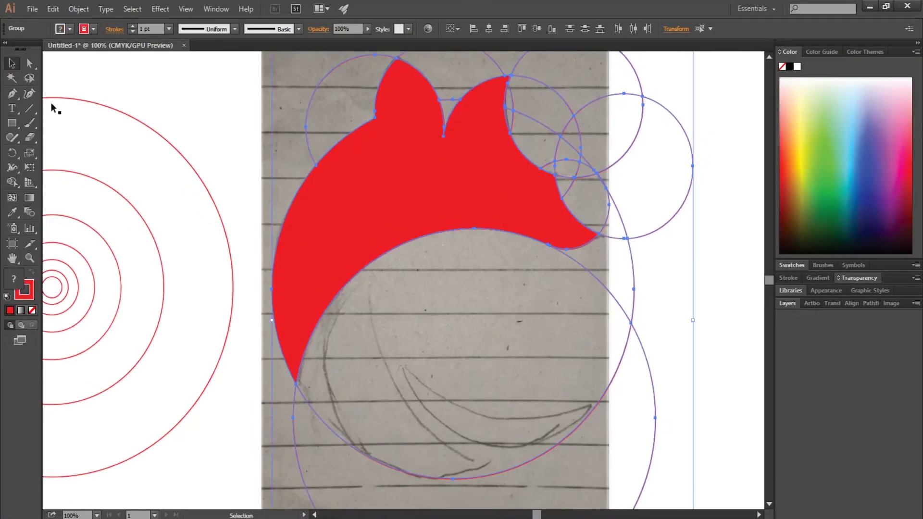
key("ctrl+minus")
left_click(460, 230)
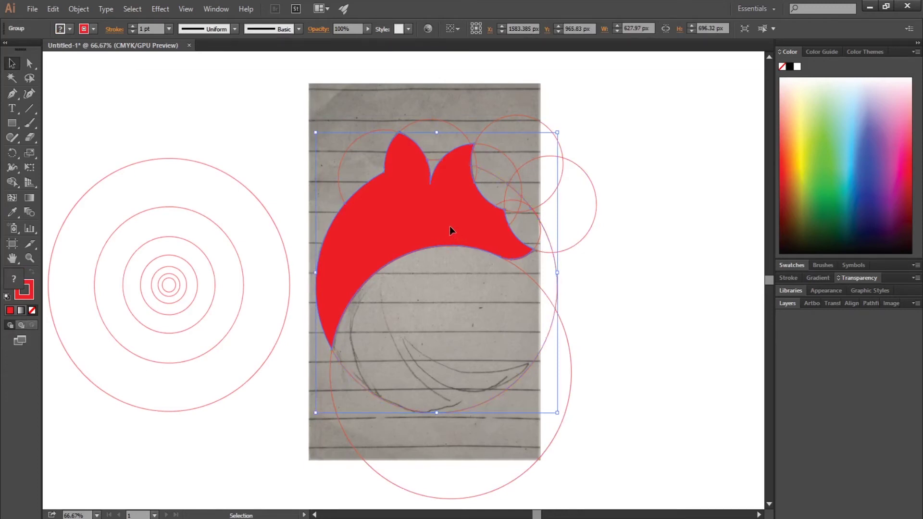
double_click(450, 231)
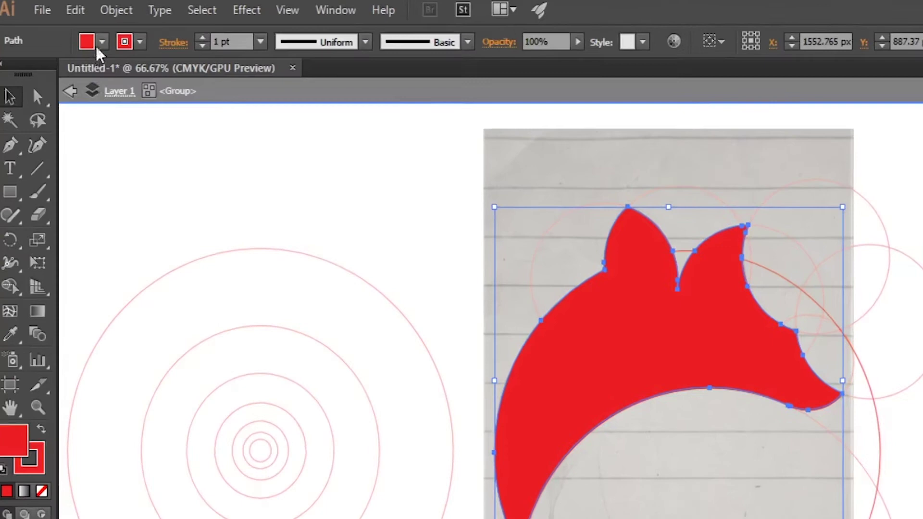
left_click(57, 8)
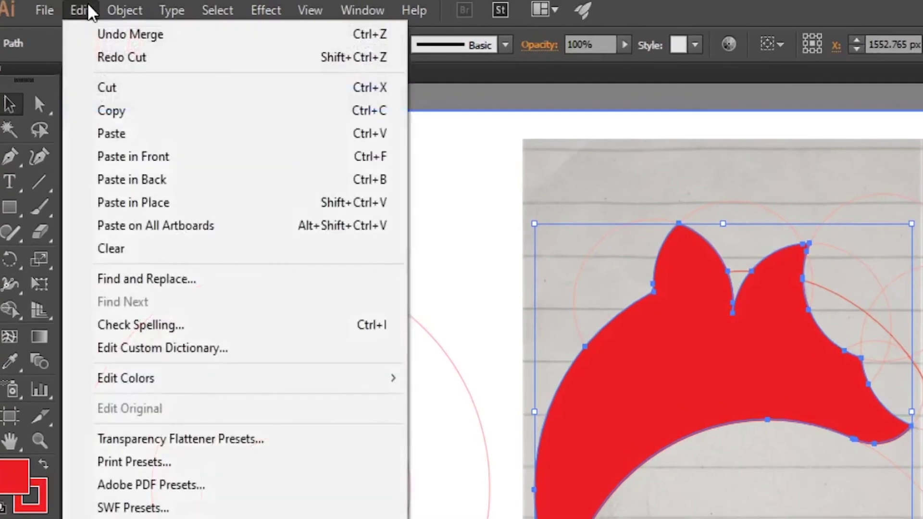
left_click(108, 87)
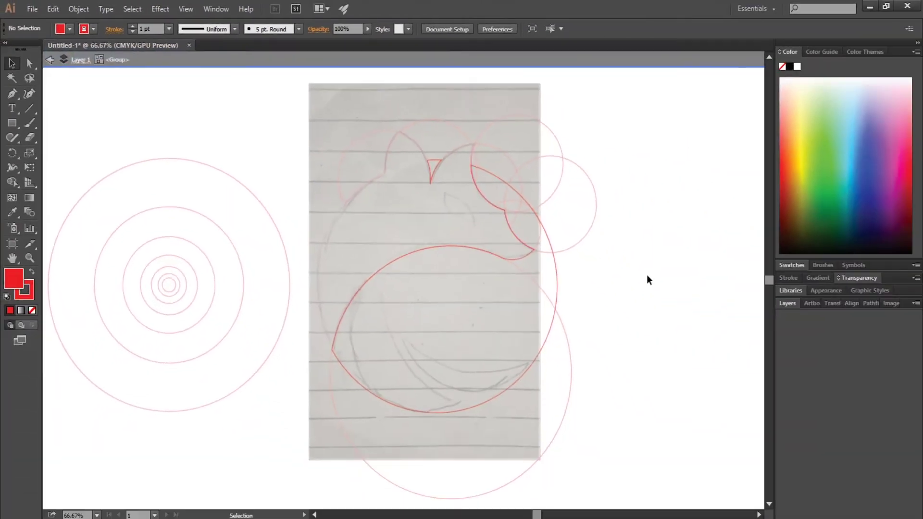
Step: Leave isolation mode and delete all the leftover construction circles over the sketch
double_click(648, 276)
left_click_drag(646, 141, 324, 409)
key("Delete")
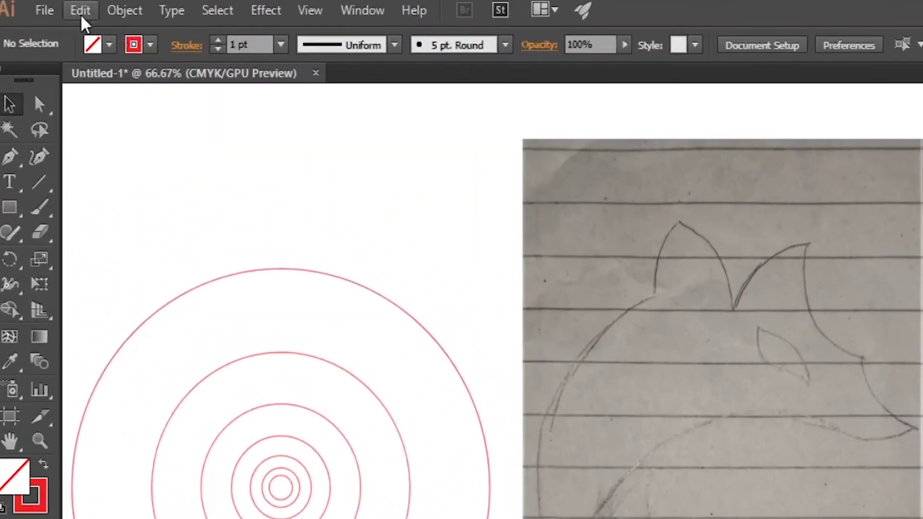
Step: Paste the cut red head-and-back shape in place over the sketch and deselect it
left_click(56, 8)
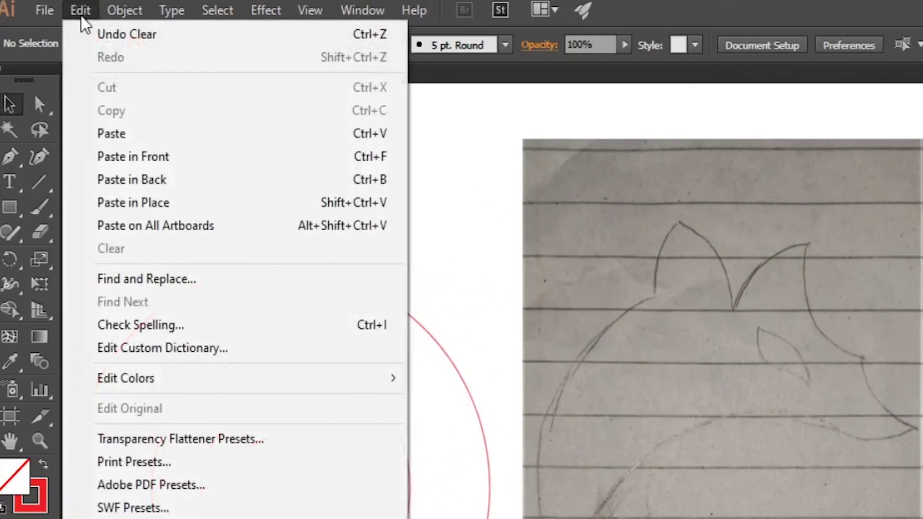
left_click(91, 203)
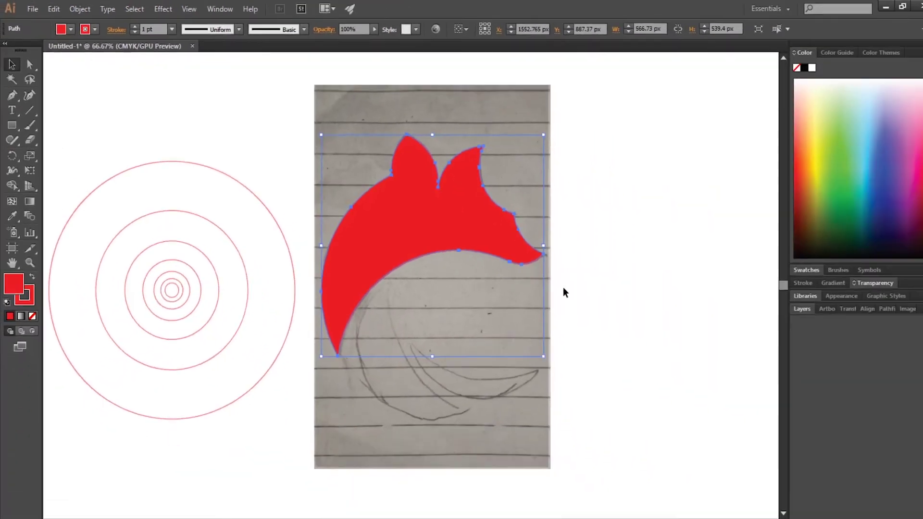
left_click(607, 297)
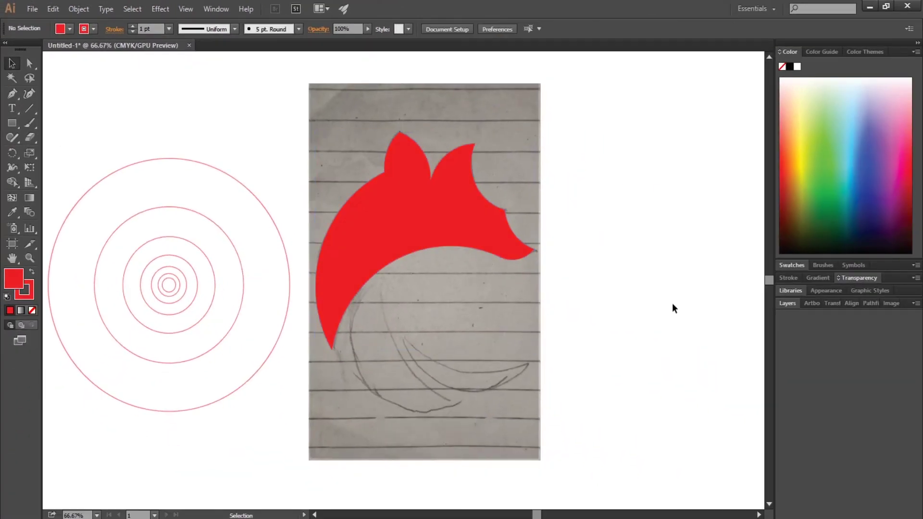
Step: Place copies of the second-largest and largest circles over the sketch so they follow the tail's outer and inner curves
key("ctrl+1")
scroll(629, 317, "down", 2)
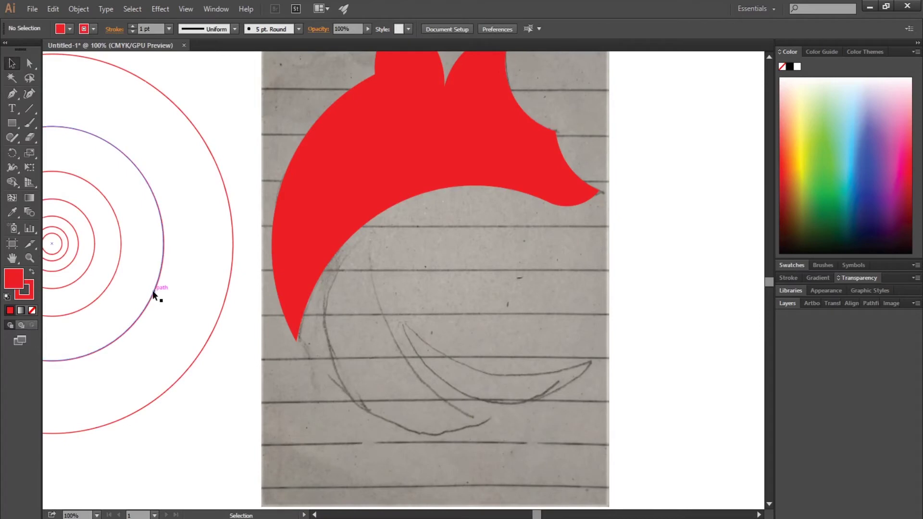
mouse_move(151, 291)
left_mouse_down()
mouse_move(515, 354)
mouse_move(540, 371)
left_mouse_up()
left_click(617, 389)
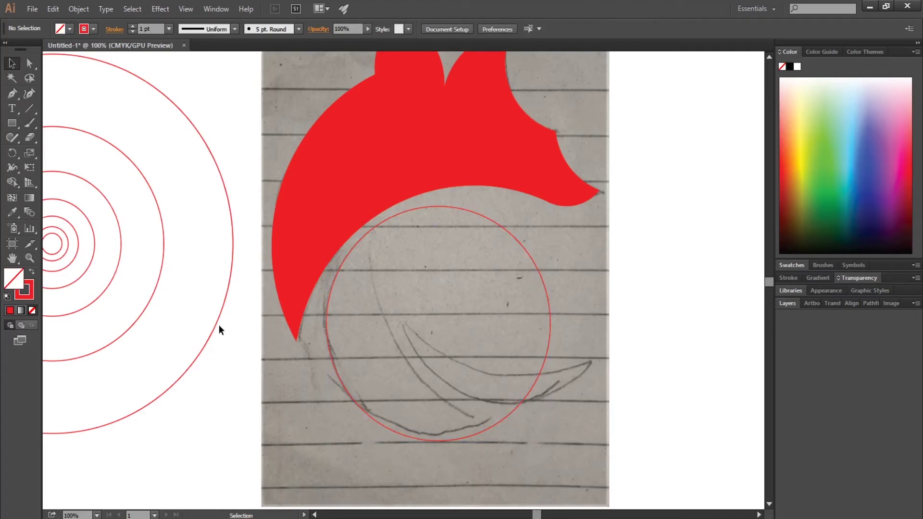
left_click_drag(220, 326, 716, 332)
left_click(634, 441)
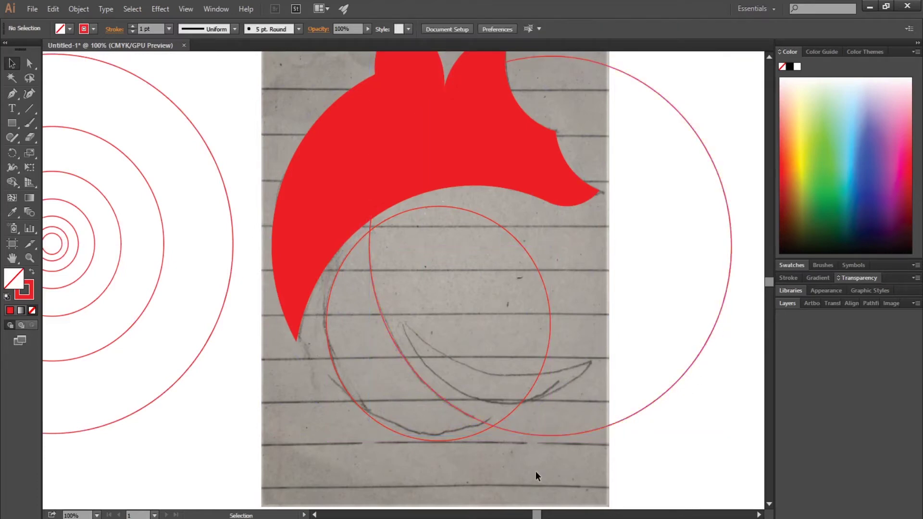
Step: Swap fill and stroke for the two tail circles and build the crescent between them as a red shape with Shape Builder
left_click(436, 409)
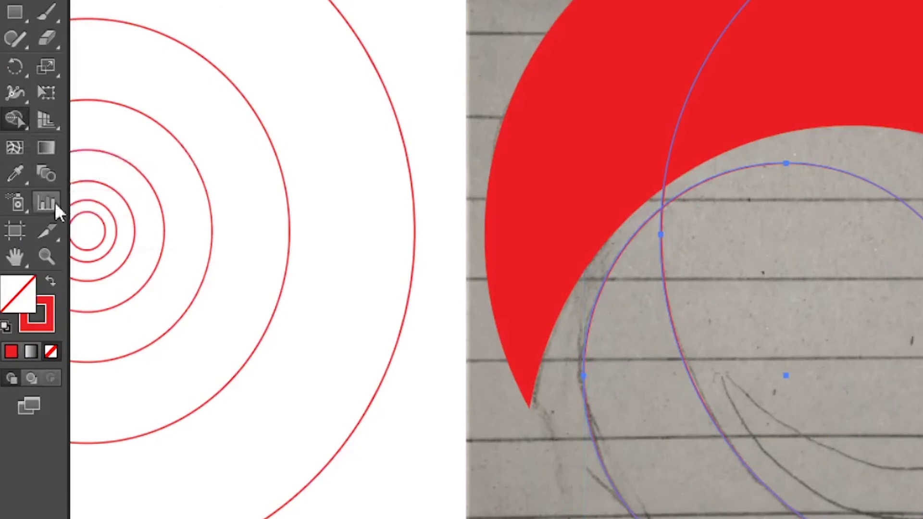
left_click(50, 281)
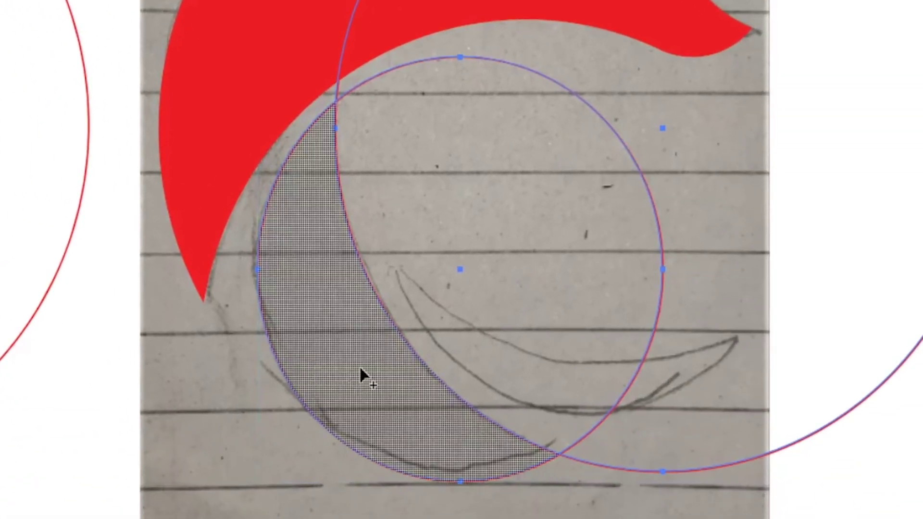
left_click(490, 417)
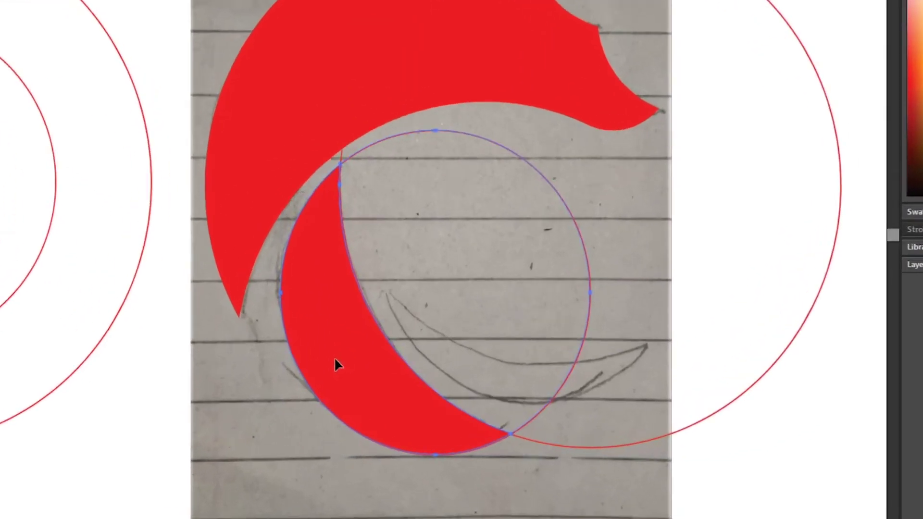
Step: Isolate the group holding the red tail crescent and cut the crescent out of it
key("v")
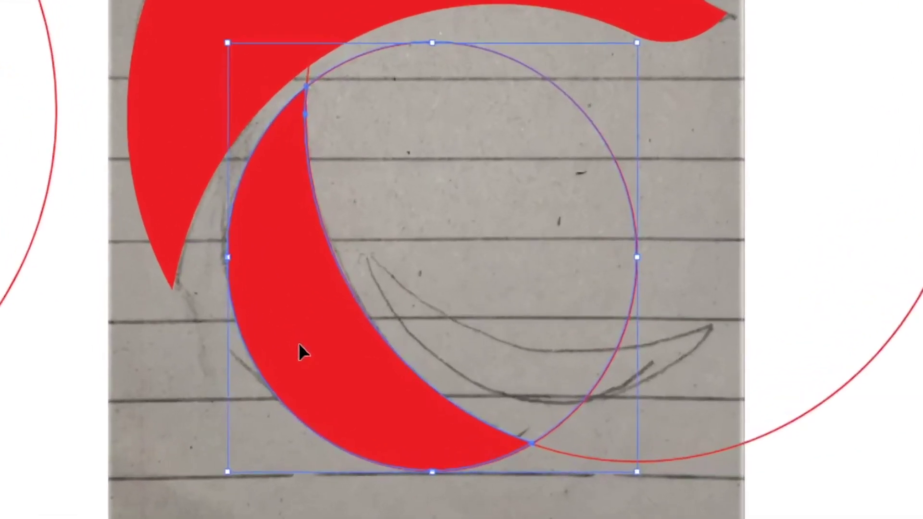
right_click(338, 366)
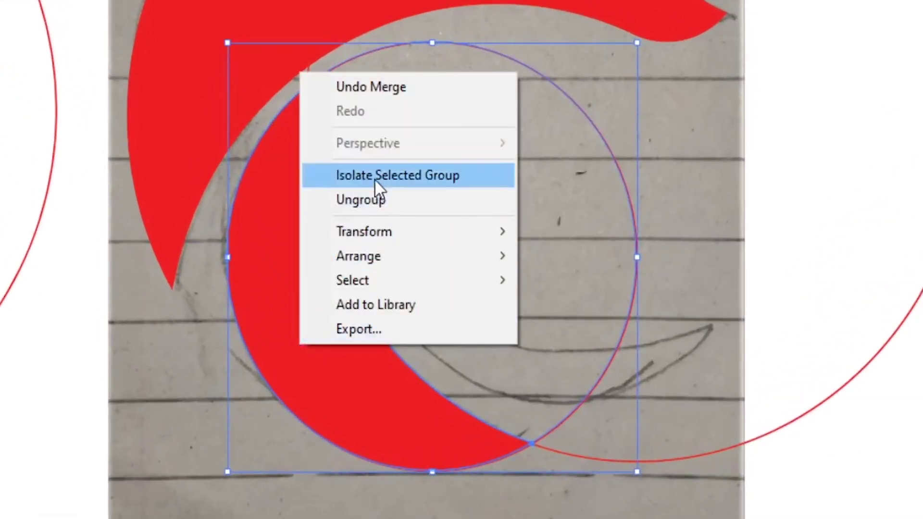
left_click(374, 178)
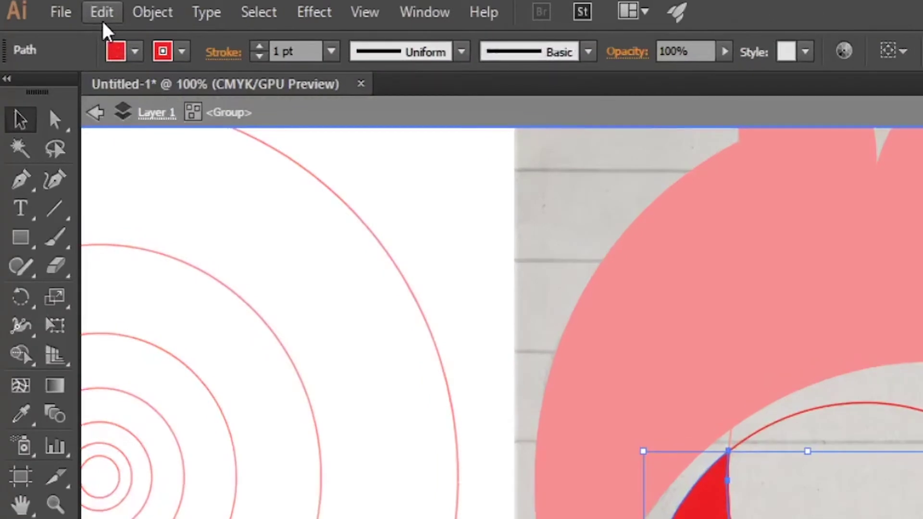
left_click(53, 8)
left_click(103, 100)
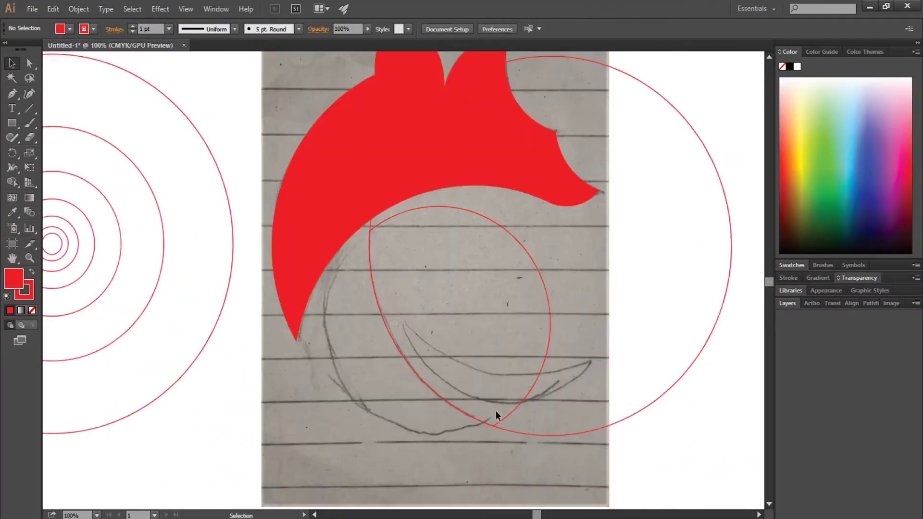
Step: Delete the leftover tail circles, paste the cut red crescent in place over the sketch and deselect it
left_click(486, 407)
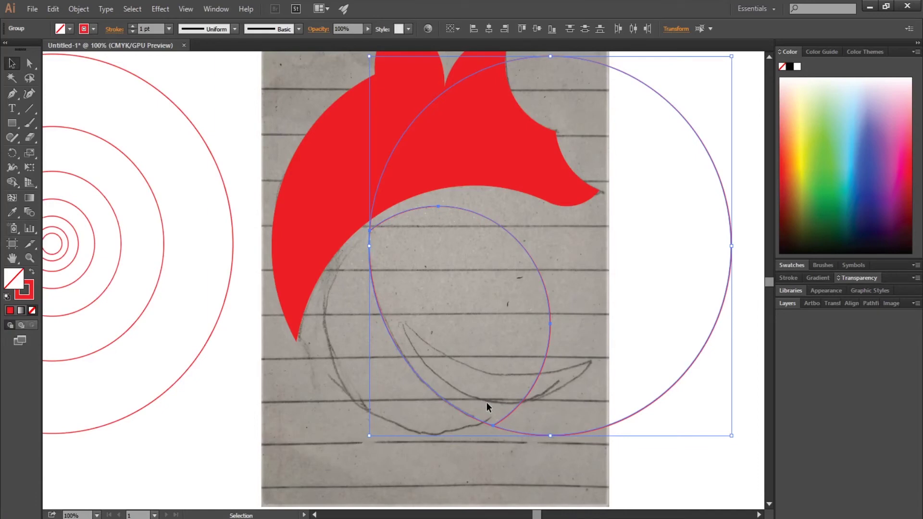
key("Delete")
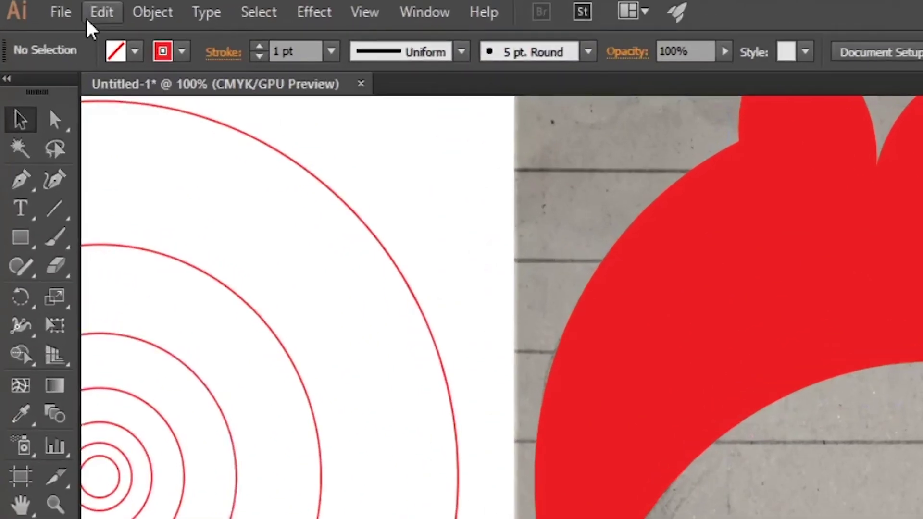
left_click(53, 8)
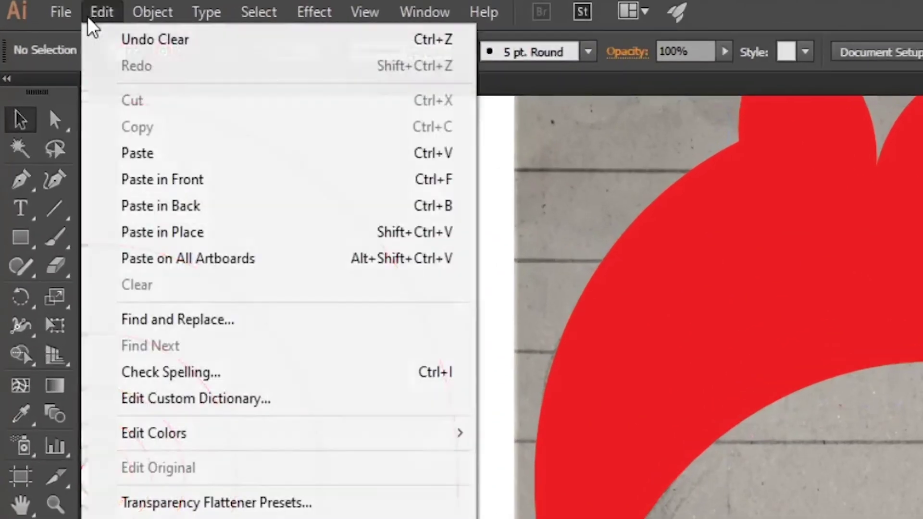
left_click(100, 233)
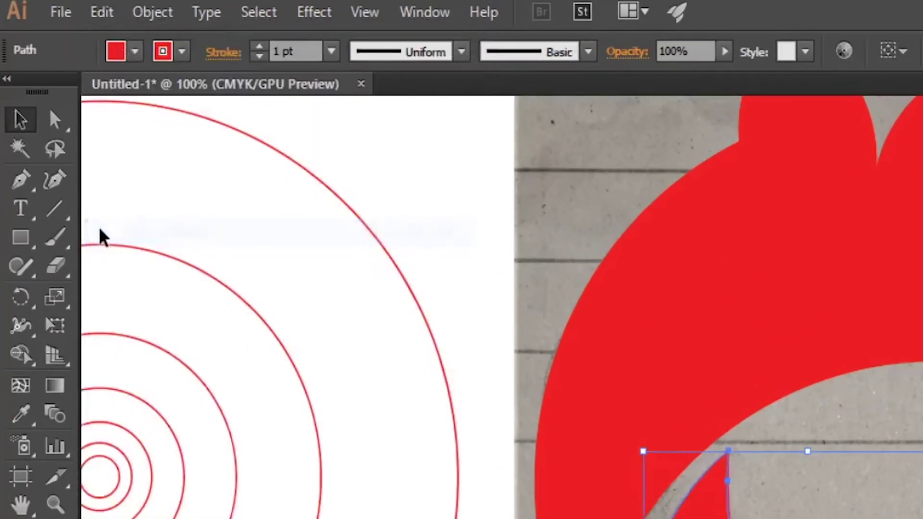
left_click(508, 347)
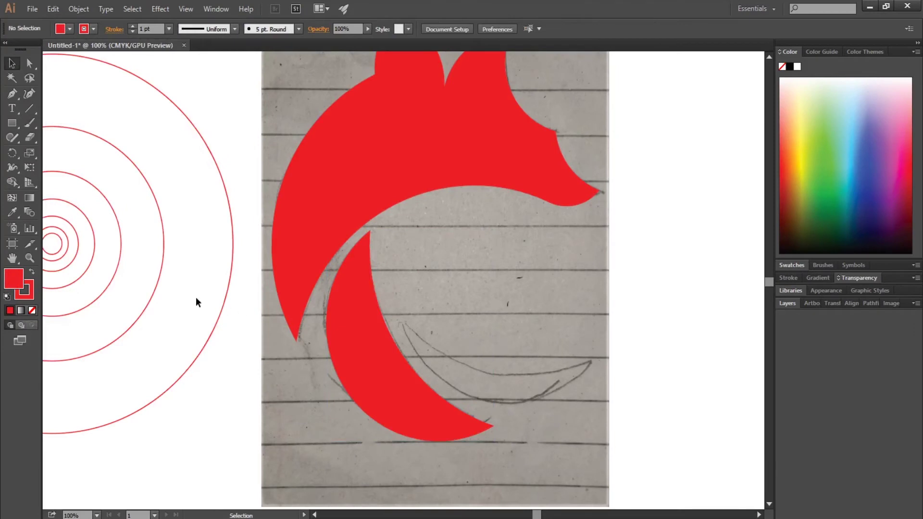
Step: Place copies of the second-largest and largest circles over the sketch along the lower and upper curves of the small crescent
left_click_drag(151, 298, 609, 341)
left_click(642, 356)
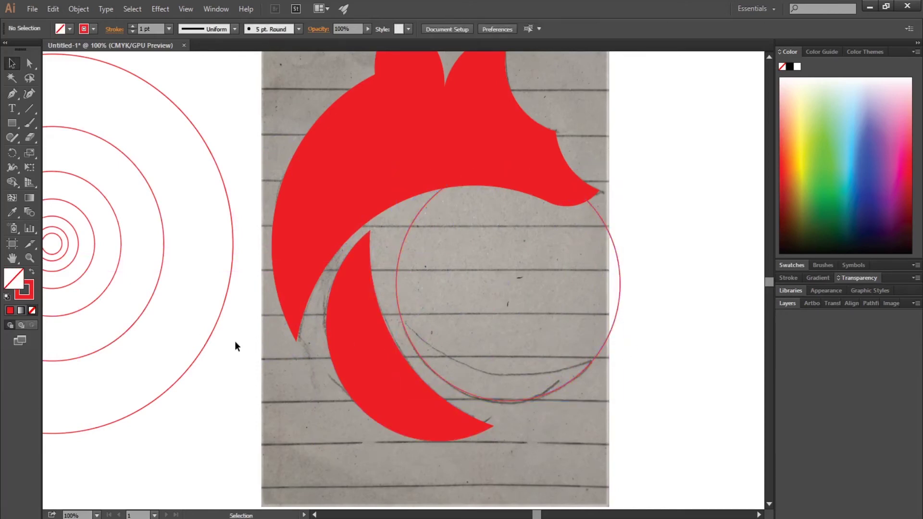
left_click_drag(204, 342, 681, 286)
left_click(653, 412)
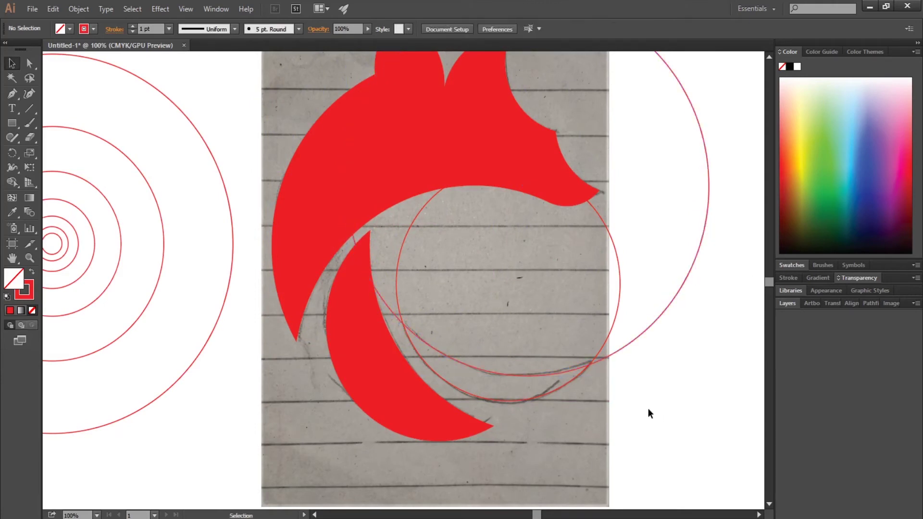
Step: Swap fill and stroke for the two circles and build the small crescent between them as a red shape with Shape Builder
left_click_drag(649, 411, 550, 354)
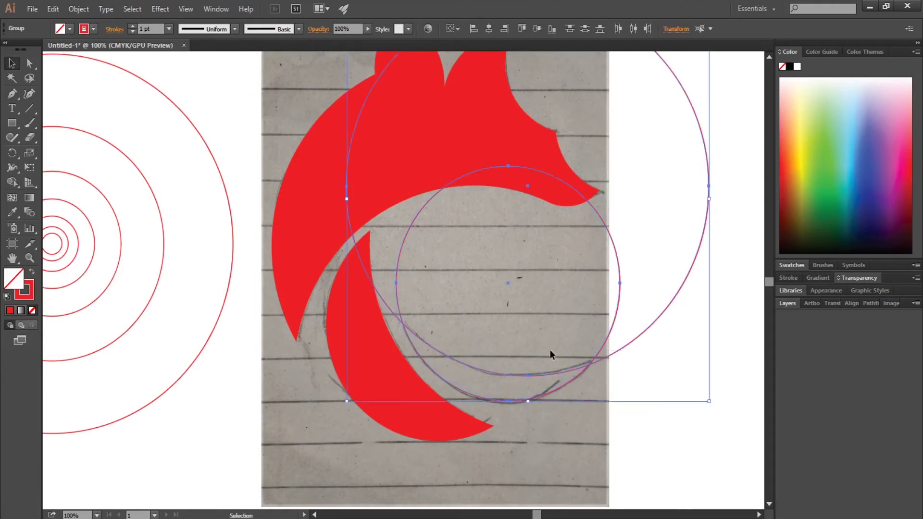
left_click(12, 182)
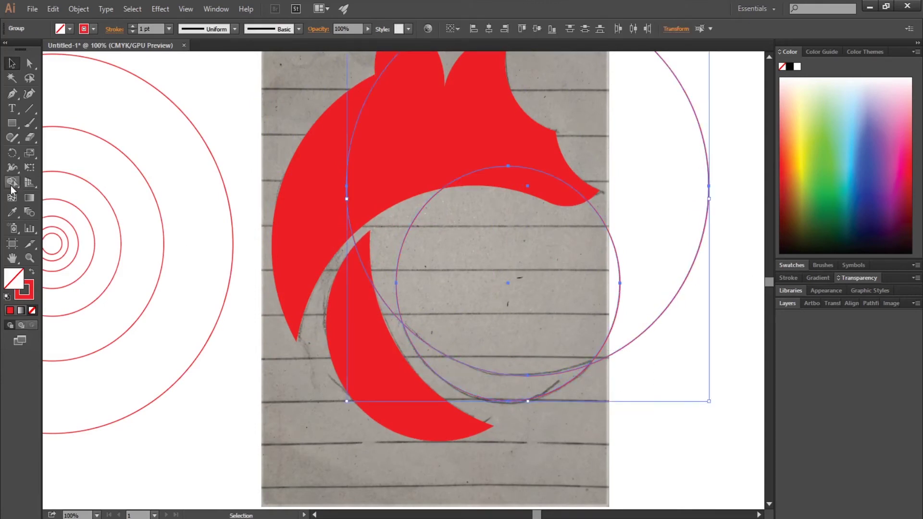
left_click(31, 274)
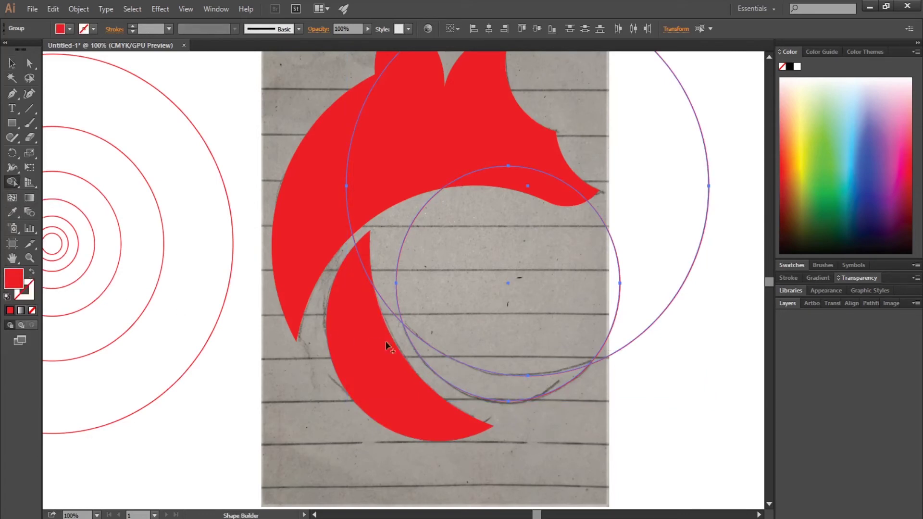
left_click(438, 356)
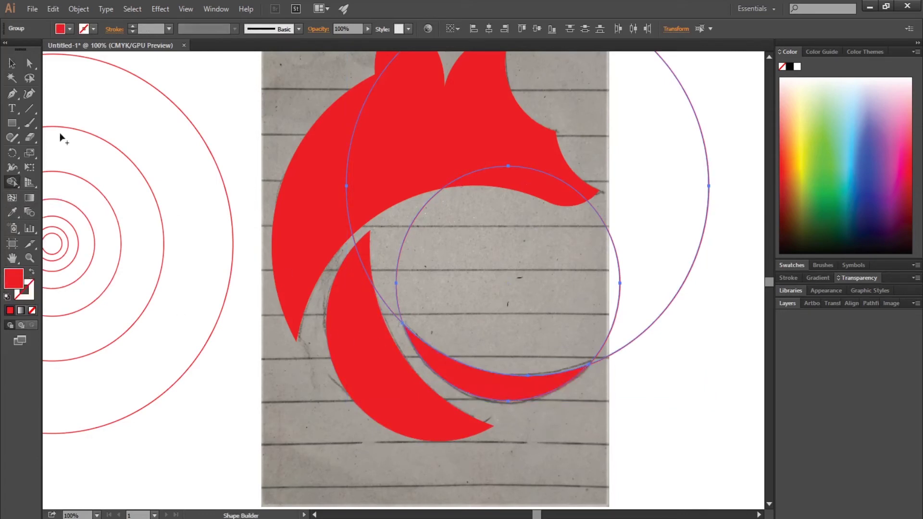
Step: Isolate the group holding the small red crescent, cut the crescent out of it and leave isolation mode
left_click(12, 63)
left_click(535, 378)
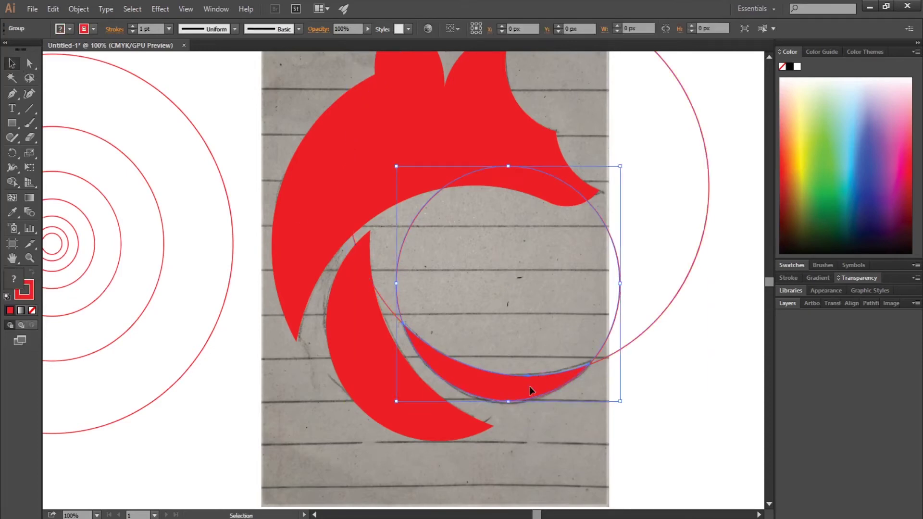
right_click(529, 385)
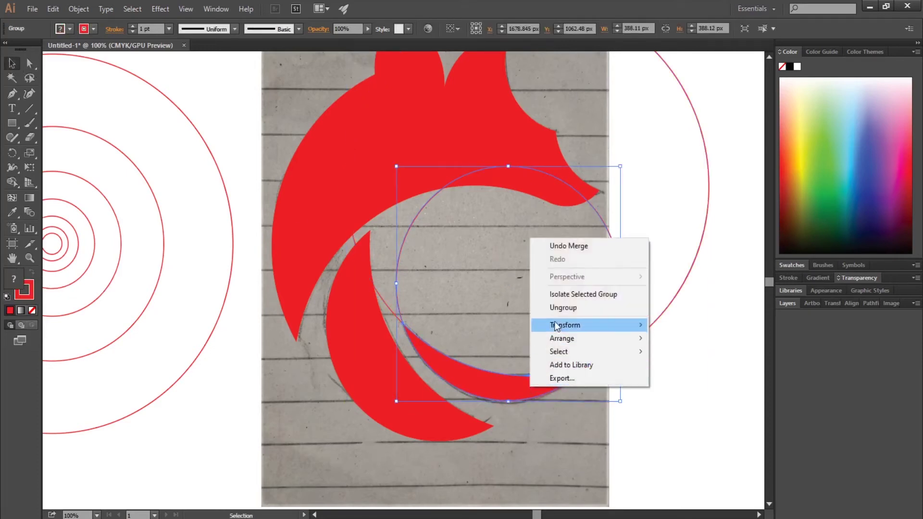
left_click(544, 294)
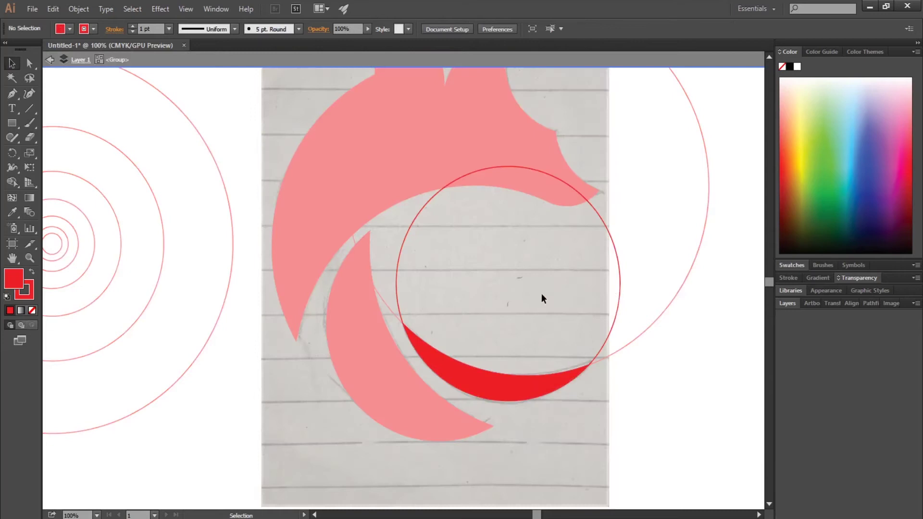
left_click(504, 380)
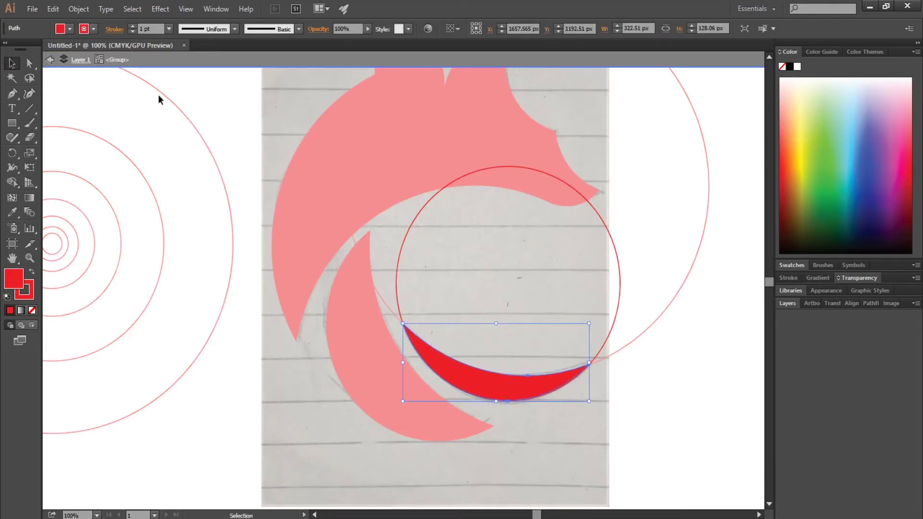
left_click(52, 9)
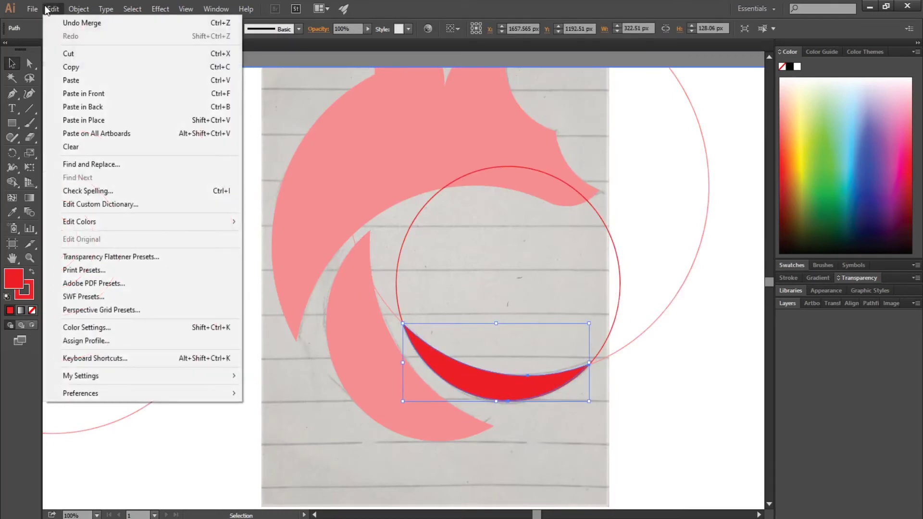
left_click(49, 54)
double_click(633, 425)
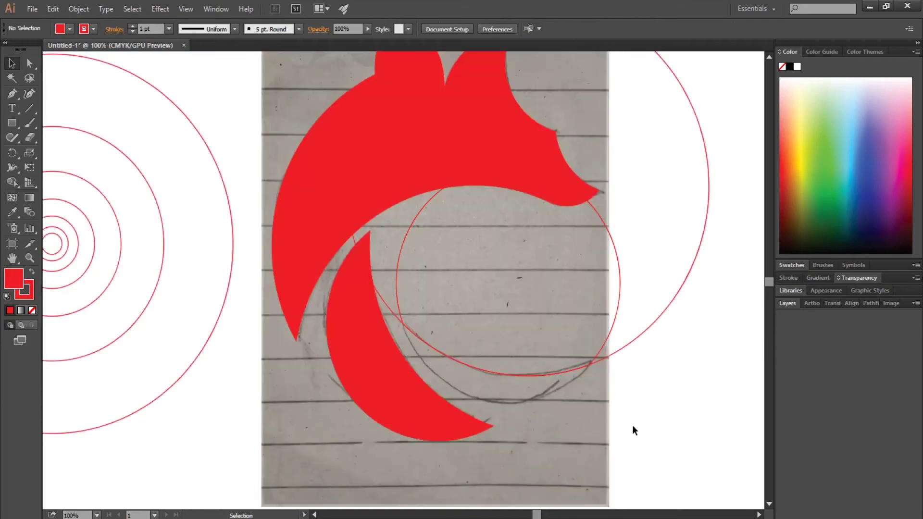
Step: Delete the two leftover construction circles, paste the small red crescent in place and deselect it
left_click_drag(633, 425, 567, 342)
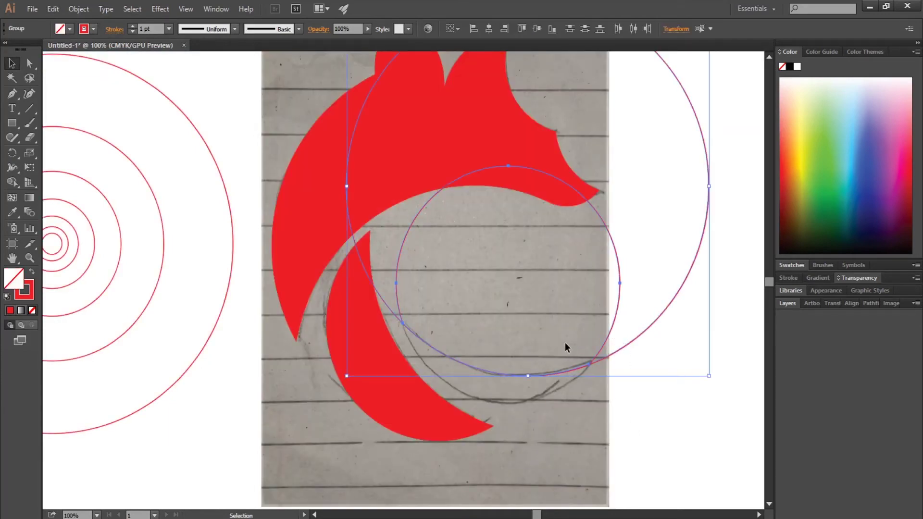
key("Delete")
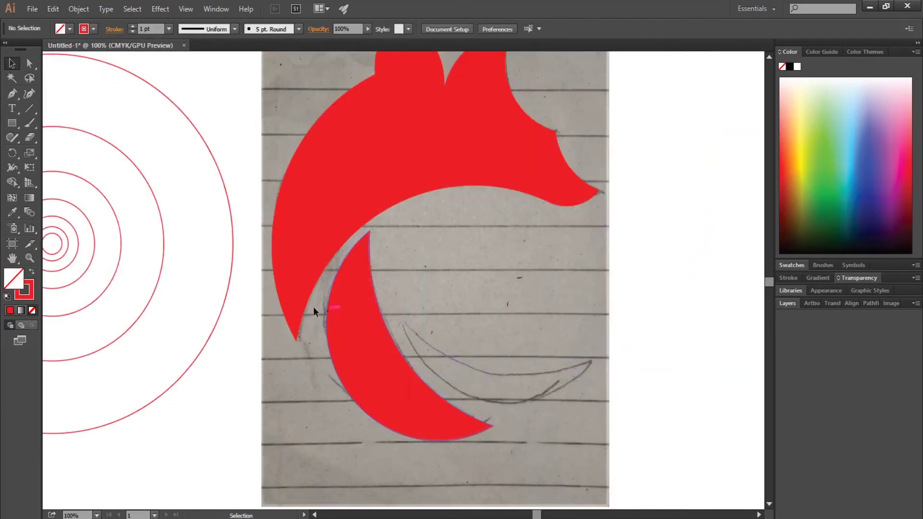
left_click(52, 9)
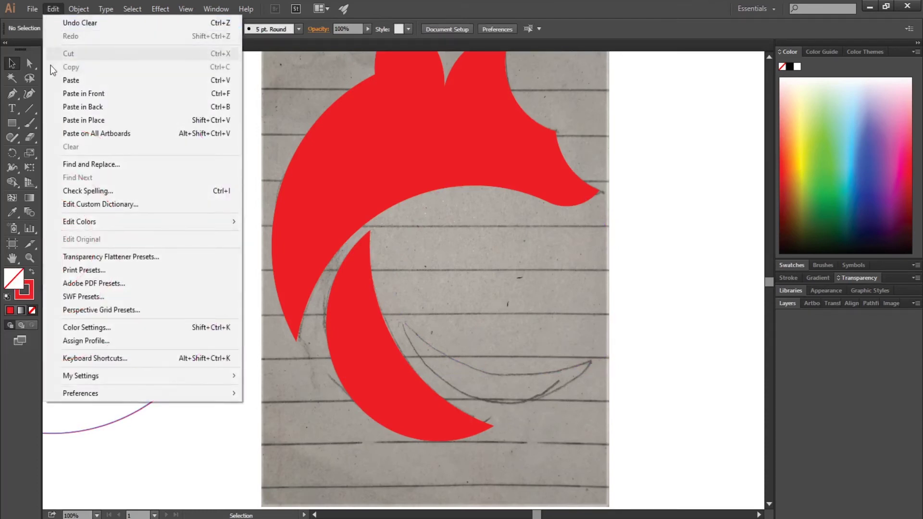
left_click(50, 120)
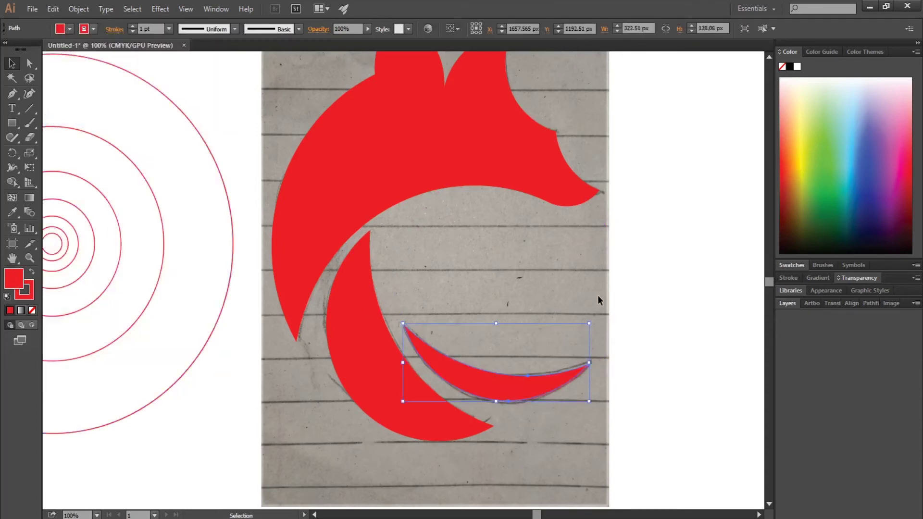
left_click(625, 323)
Step: Remove the fill from the red head-and-back shape, keeping its red outline so the sketched eye can be traced
scroll(625, 323, "up", 2)
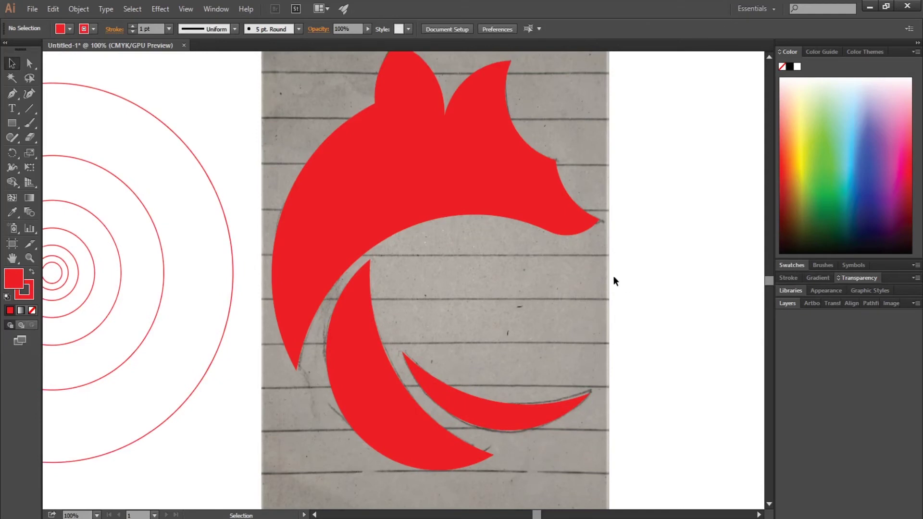
left_click(500, 169)
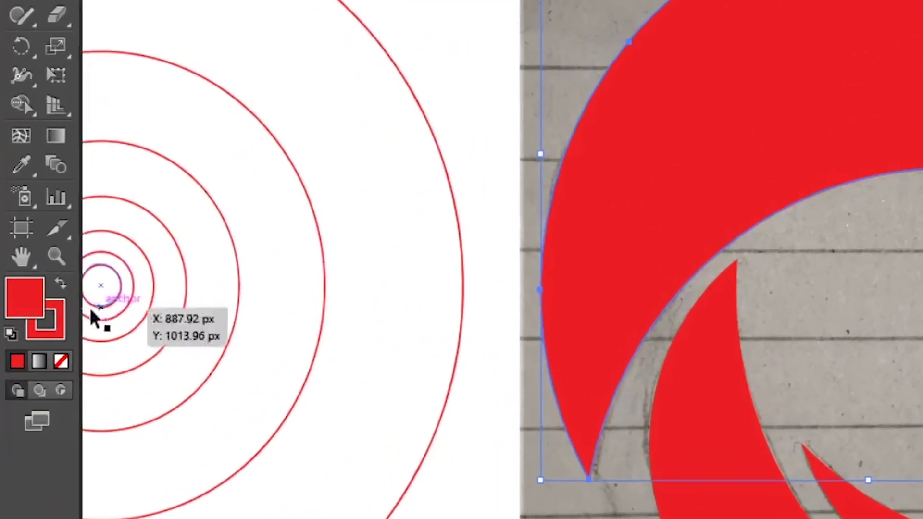
left_click(59, 360)
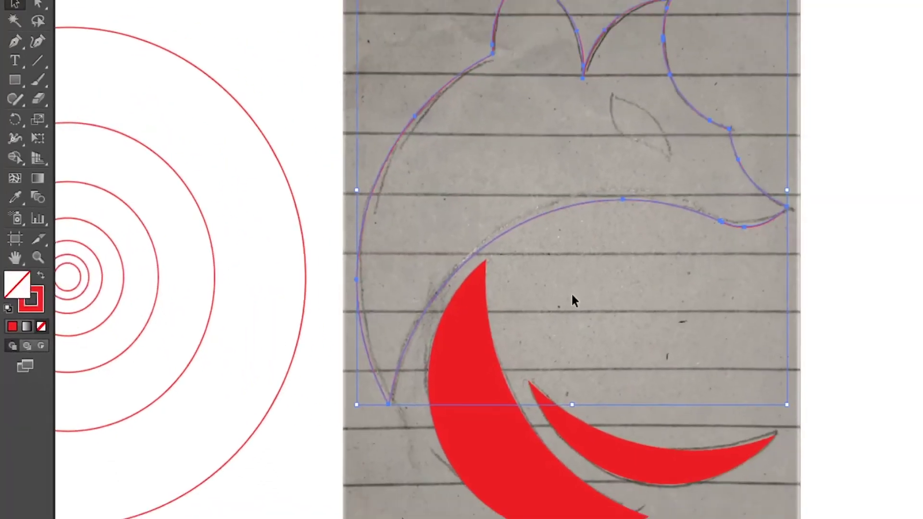
left_click(867, 313)
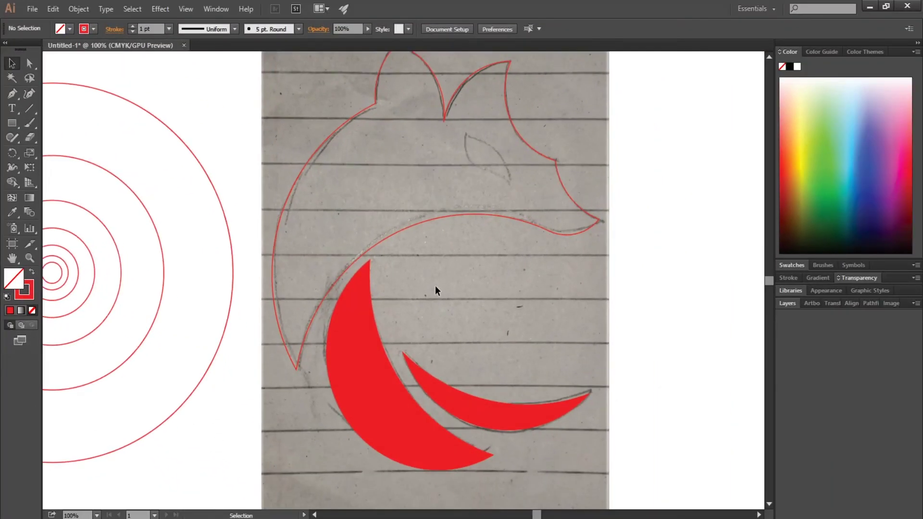
Step: Place one copy of the fourth-largest circle and two copies of the fifth-largest circle along the curves of the sketched eye
left_click_drag(87, 296, 505, 207)
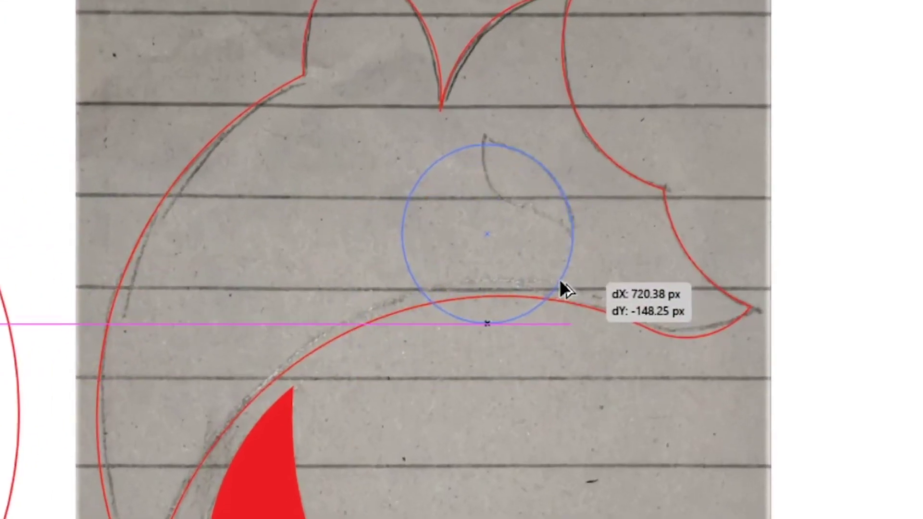
left_click_drag(560, 282, 561, 276)
left_click(607, 259)
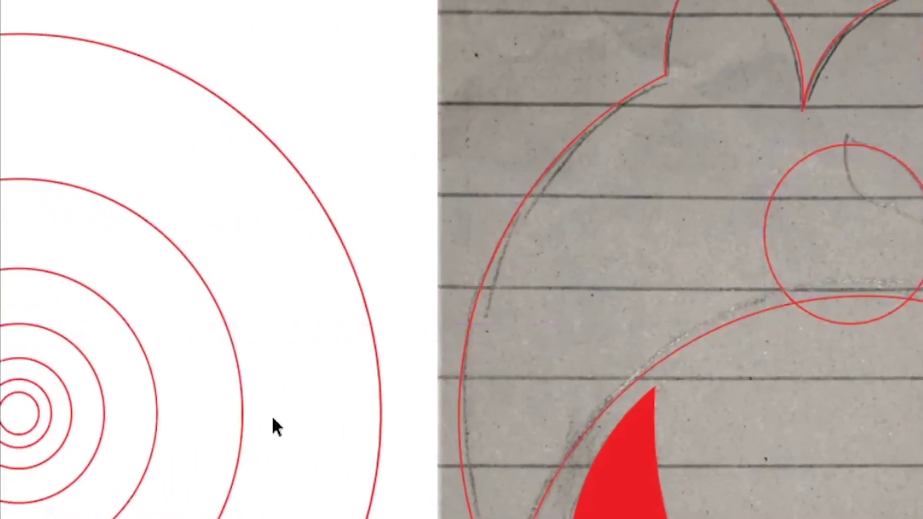
left_click_drag(68, 433, 909, 187)
left_click_drag(547, 187, 572, 294)
left_click(628, 240)
left_click(615, 208)
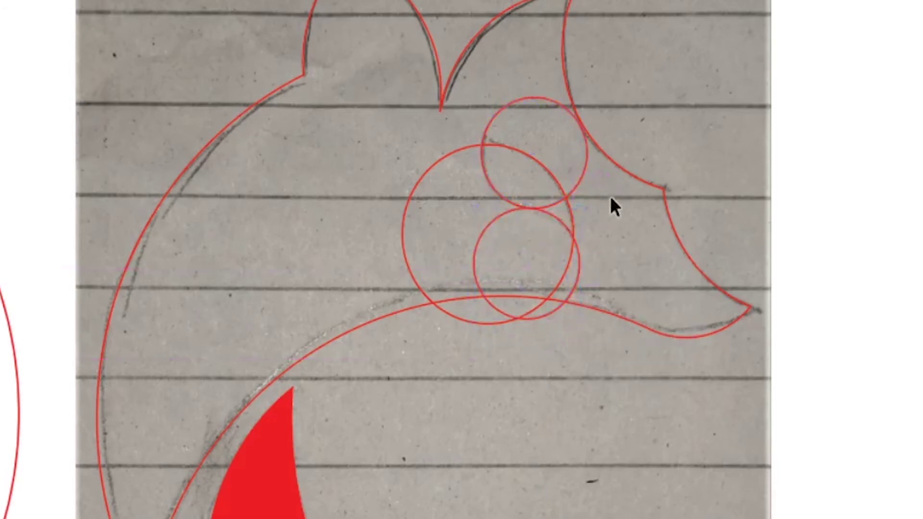
Step: Select the three eye circles, swap their fill and stroke, and build the eye between them as a red shape with Shape Builder
left_click(462, 261)
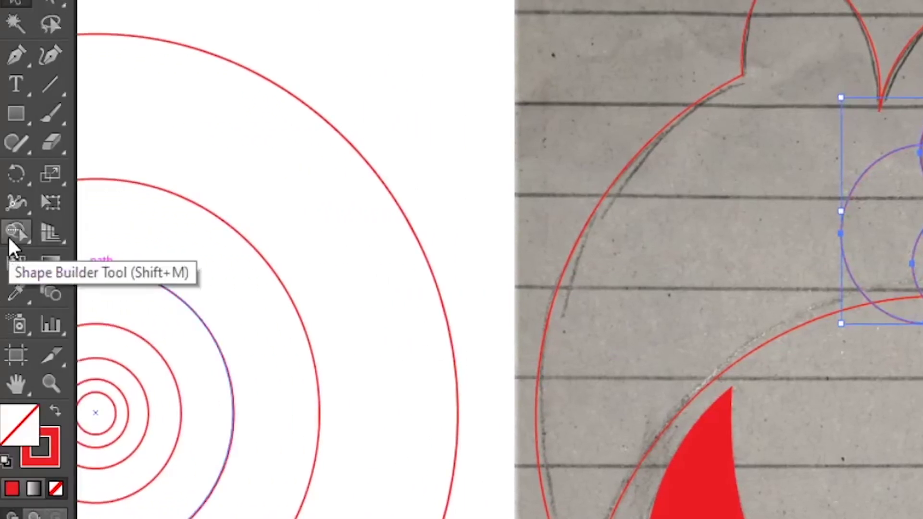
left_click(9, 237)
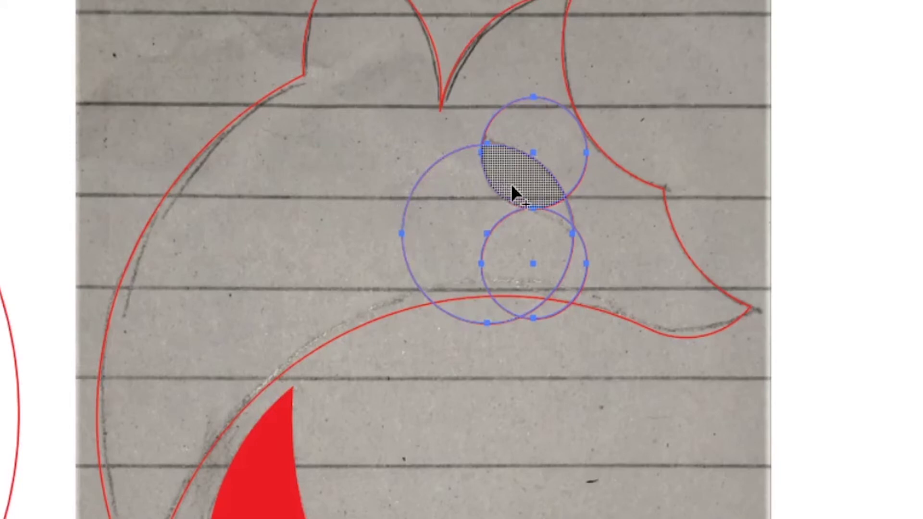
left_click(511, 186)
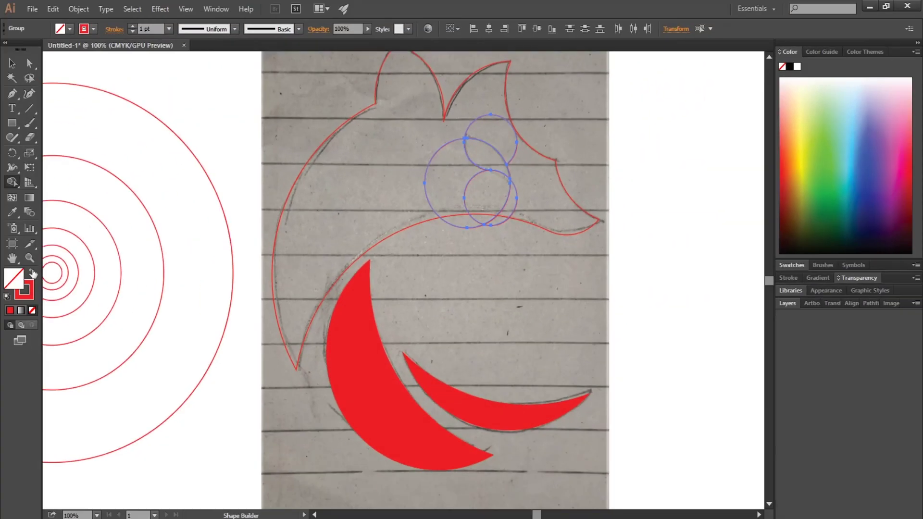
left_click(32, 272)
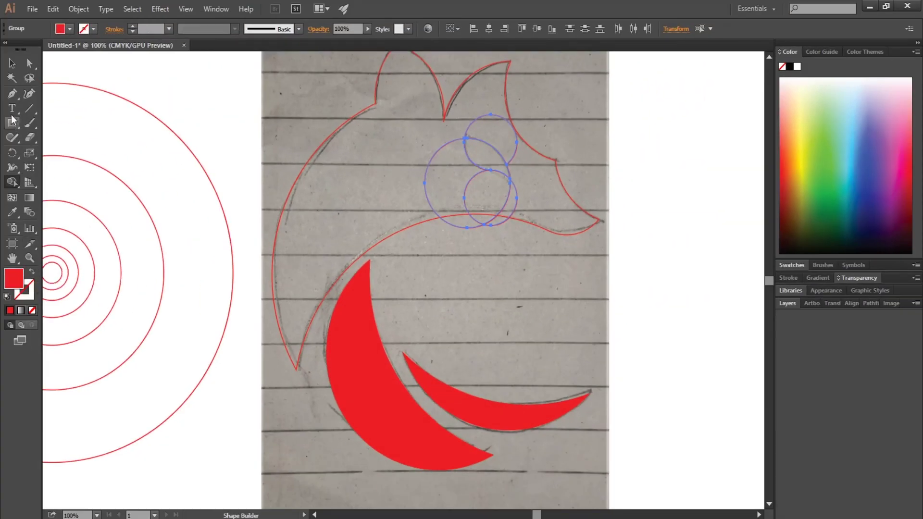
left_click(483, 153)
Step: Isolate the group holding the red eye shape, cut the eye out of it and leave isolation mode
key("v")
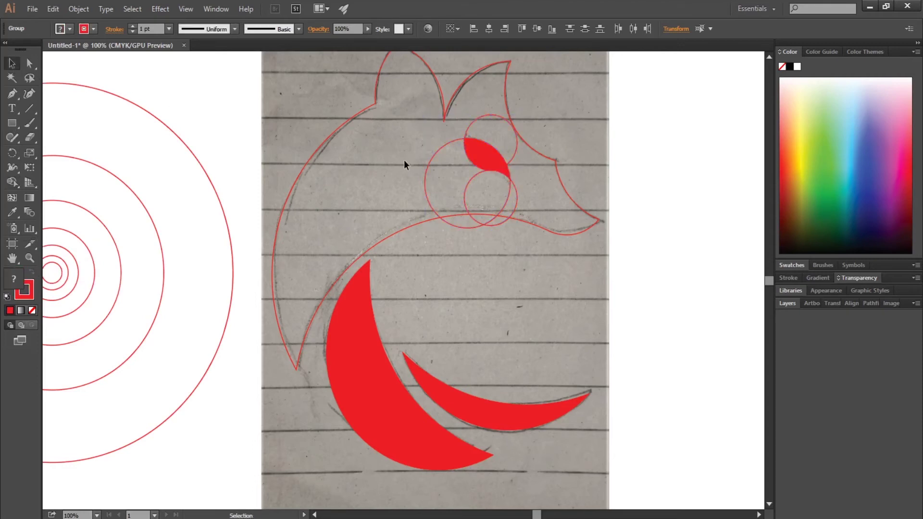
left_click(404, 160)
left_click(485, 159)
right_click(436, 108)
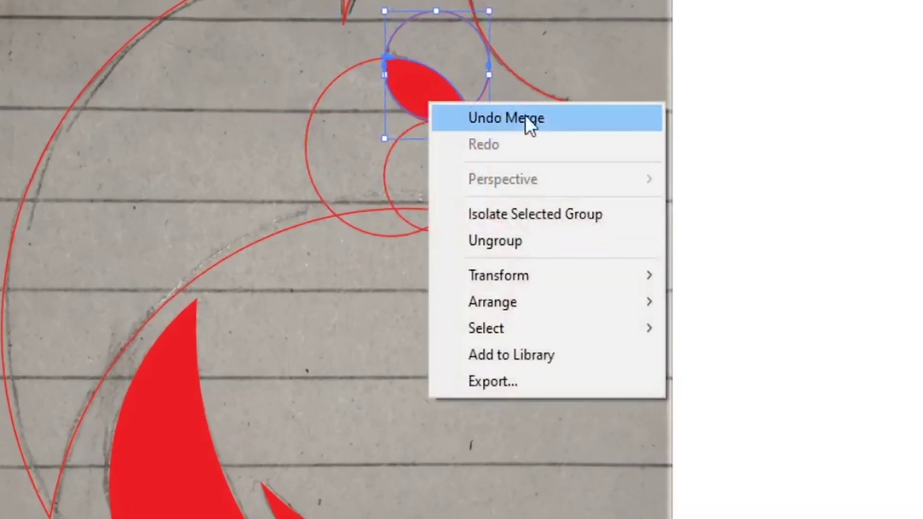
left_click(520, 211)
left_click(428, 110)
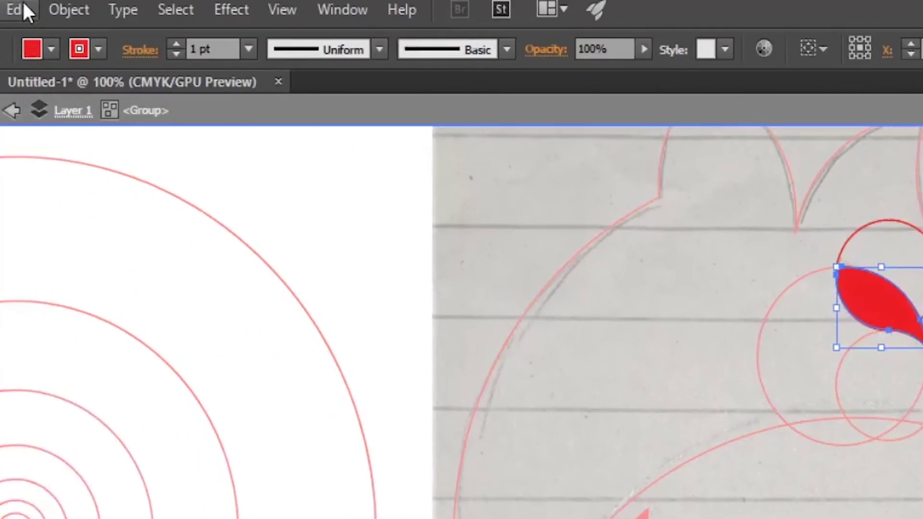
left_click(22, 6)
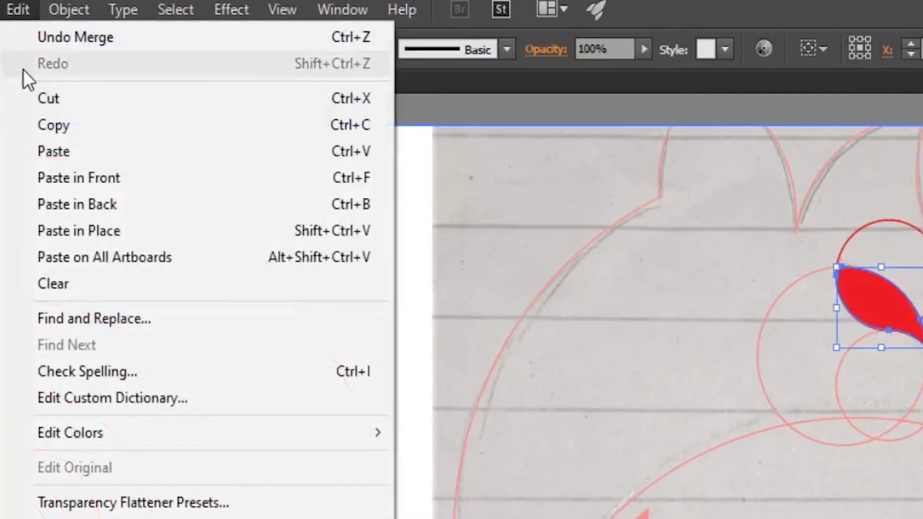
left_click(25, 97)
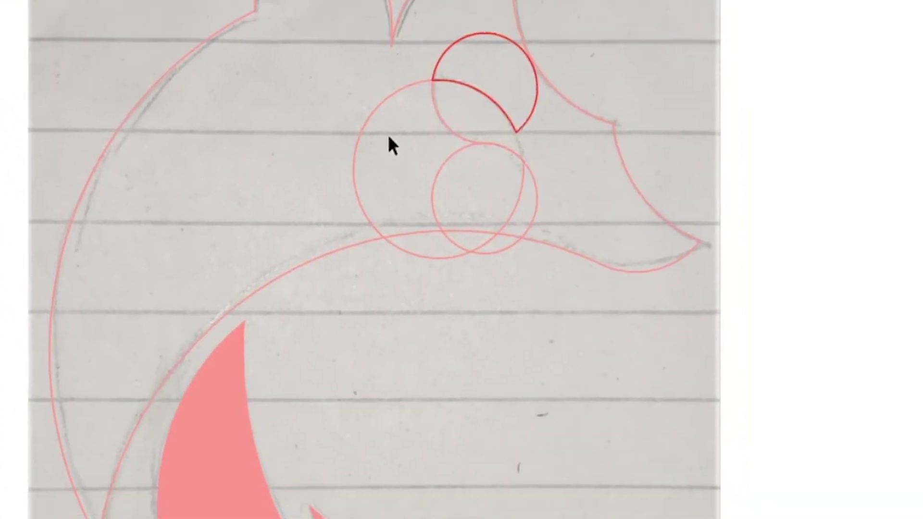
key("Escape")
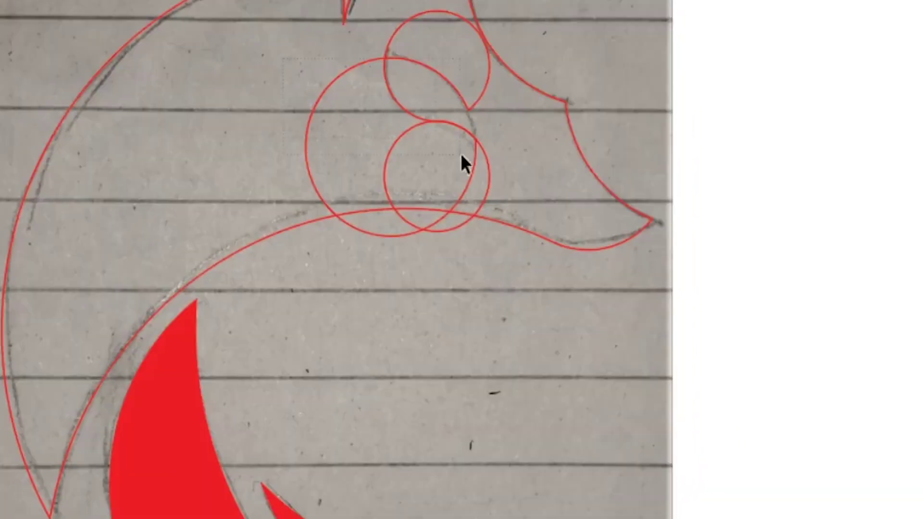
Step: Delete the leftover eye construction circles and paste the red eye shape in place
left_click(914, 364)
key("Delete")
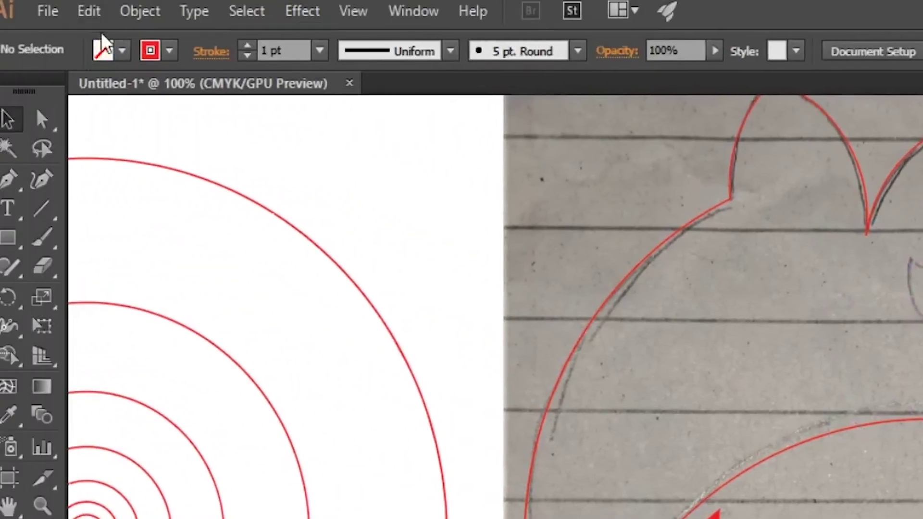
left_click(90, 11)
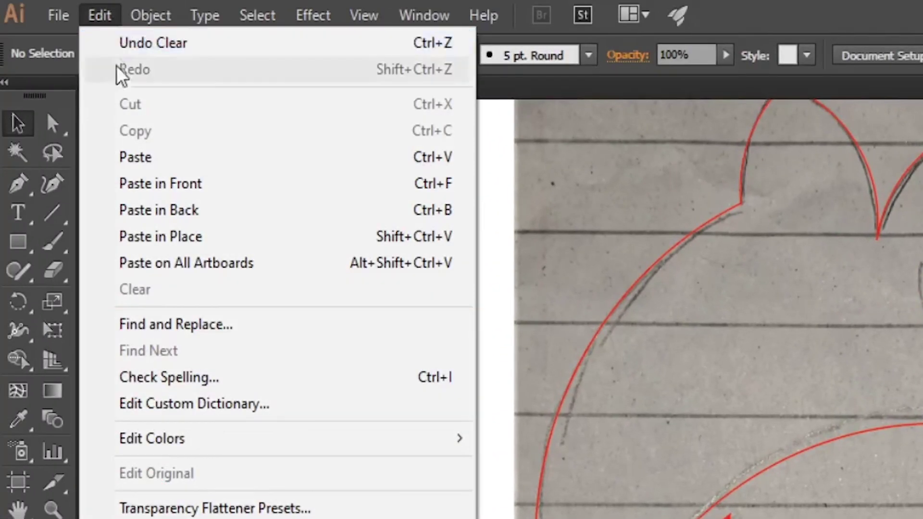
left_click(149, 238)
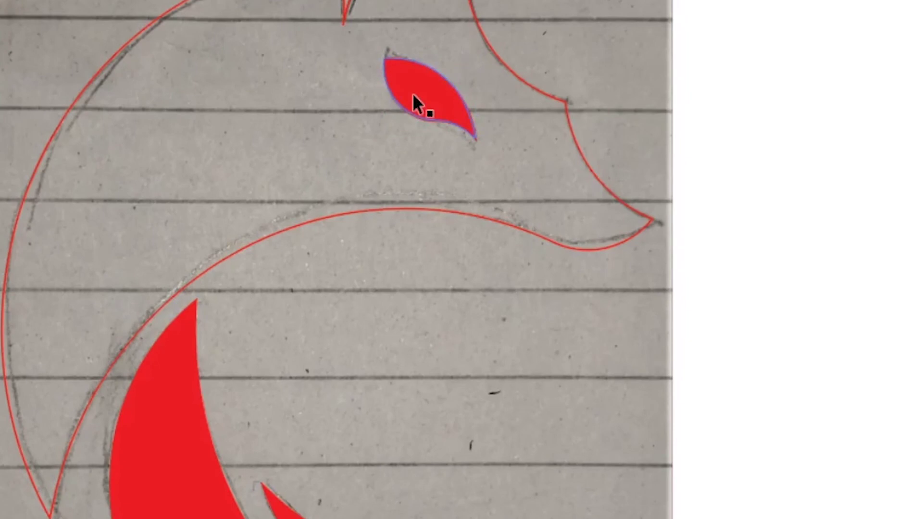
Step: Reset the eye to the default white fill and black stroke, and swap fill and stroke on the head-and-back shape to fill it red
left_click(413, 95)
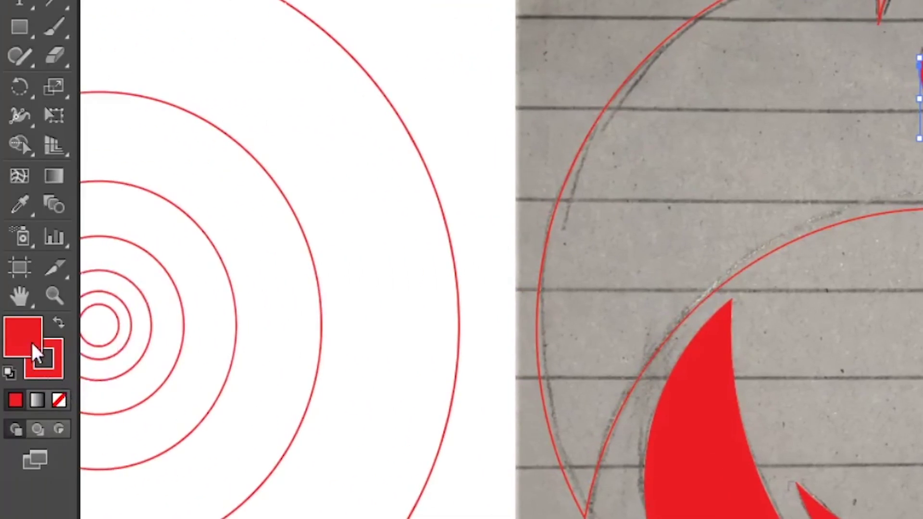
left_click(9, 374)
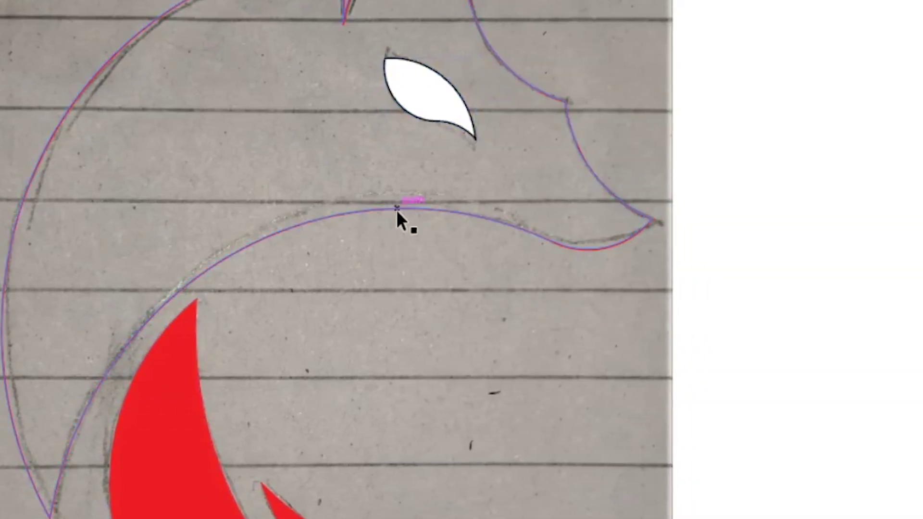
left_click(397, 212)
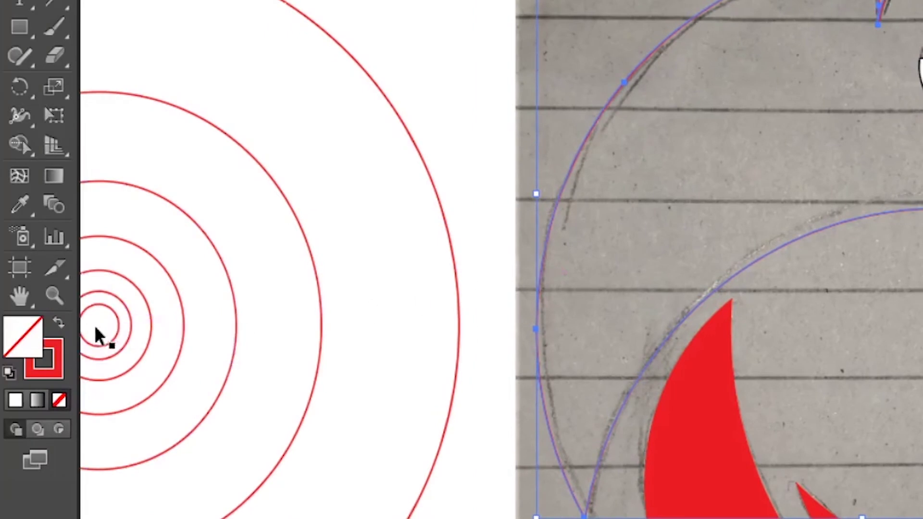
left_click(60, 326)
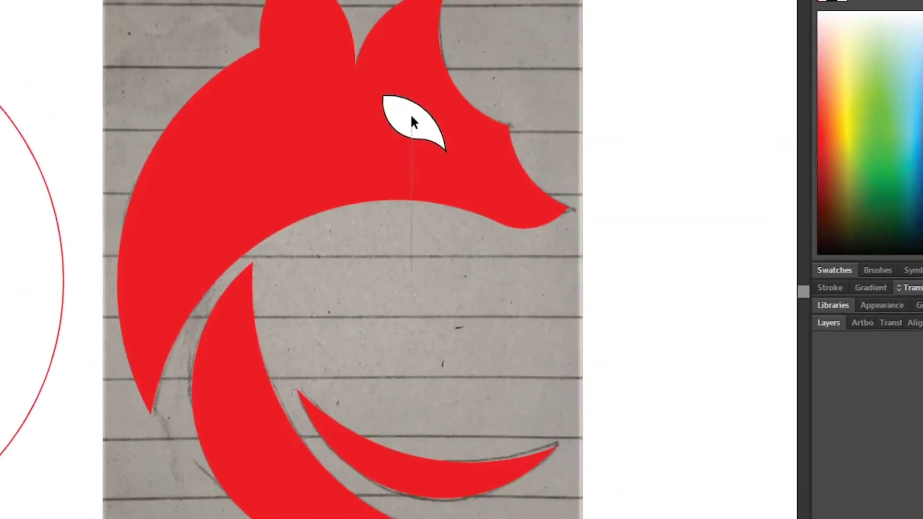
Step: Subtract the white eye from the red head shape with Pathfinder's Minus Front and deselect the result
left_click(413, 99)
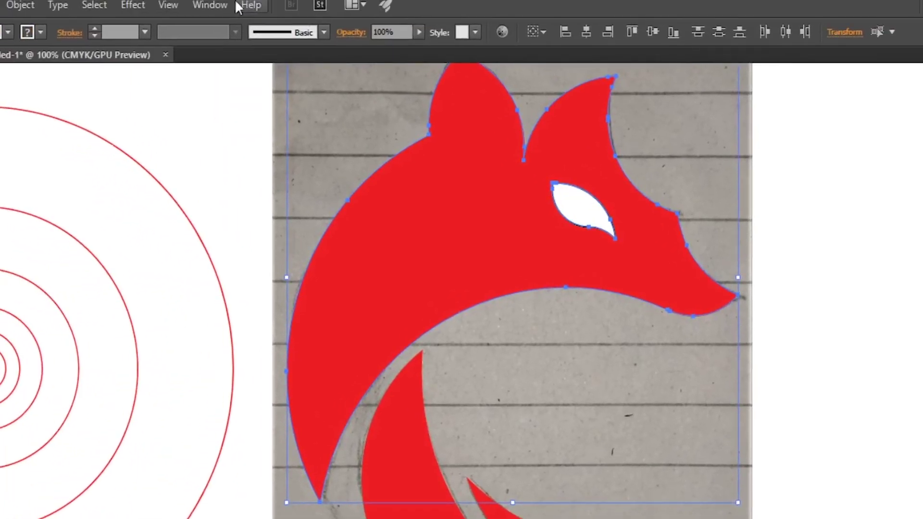
left_click(219, 6)
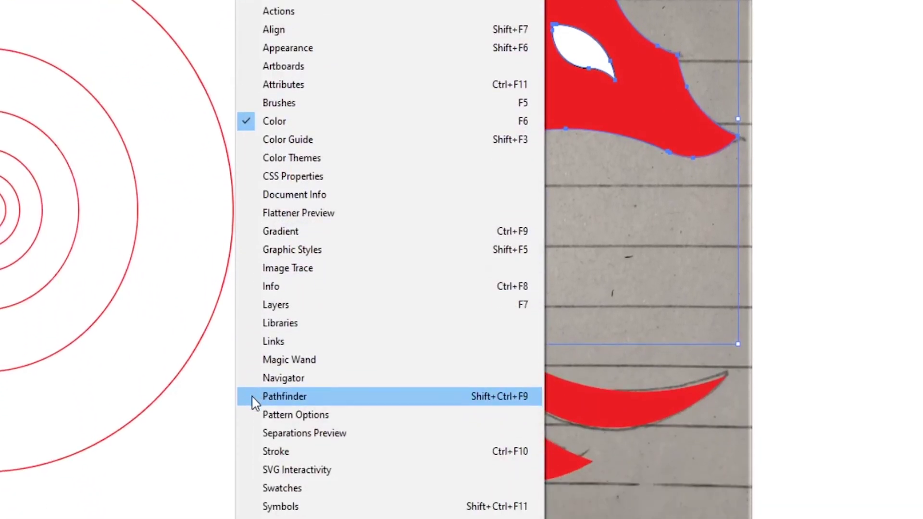
left_click(284, 397)
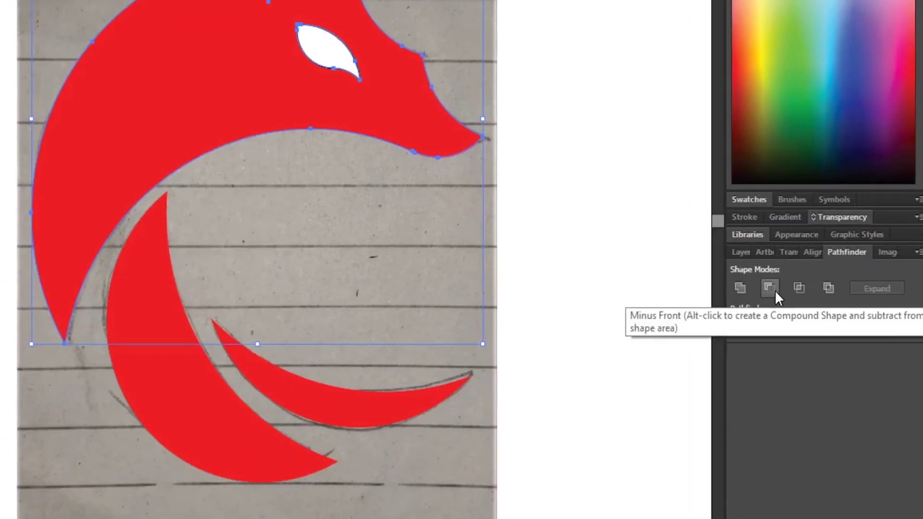
left_click(772, 290)
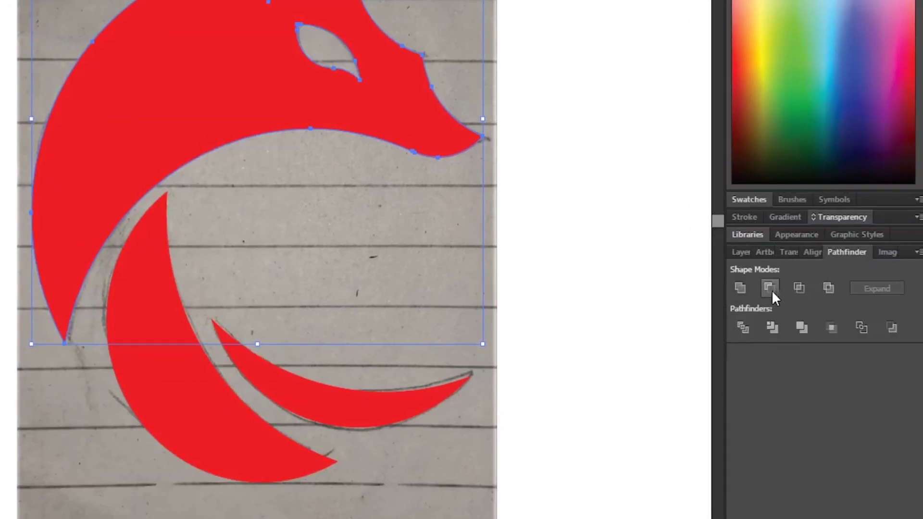
left_click(603, 266)
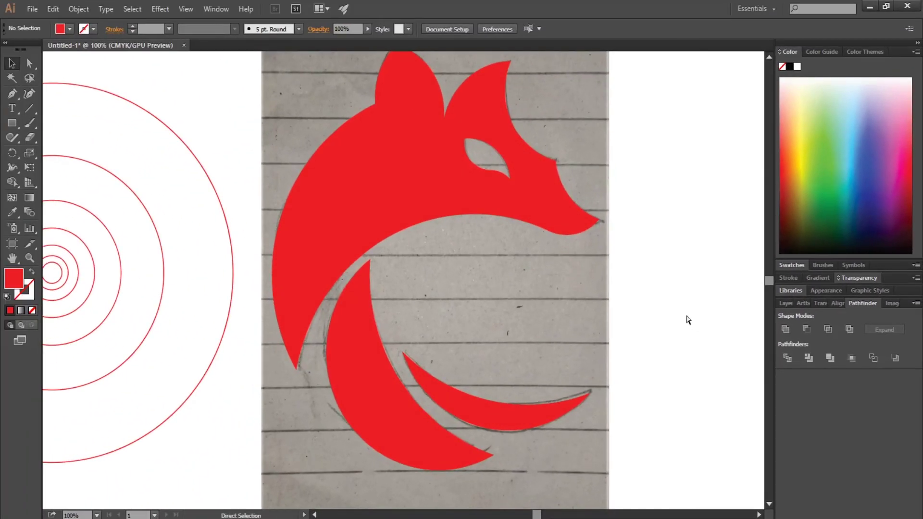
Step: Fill the fox's head-and-back shape with the default white-to-black gradient and deselect it
key("ctrl+minus")
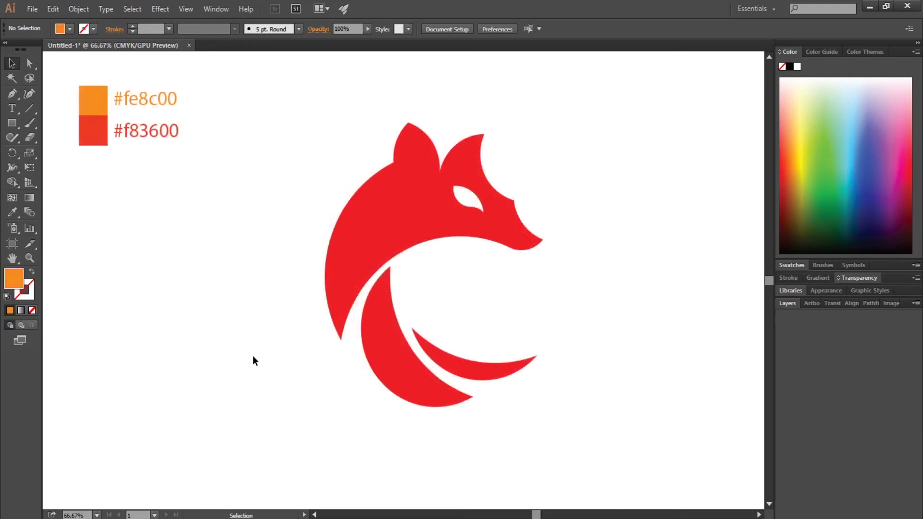
left_click(367, 251)
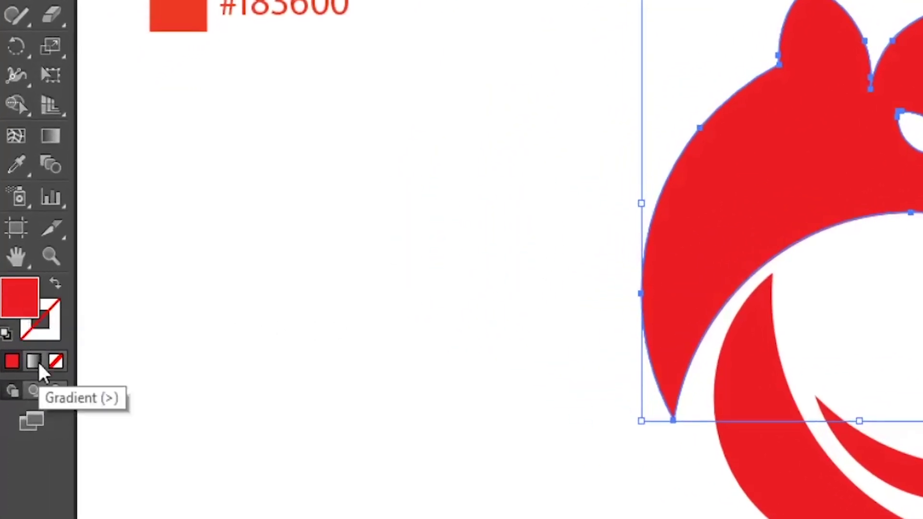
left_click(41, 373)
left_click(380, 411)
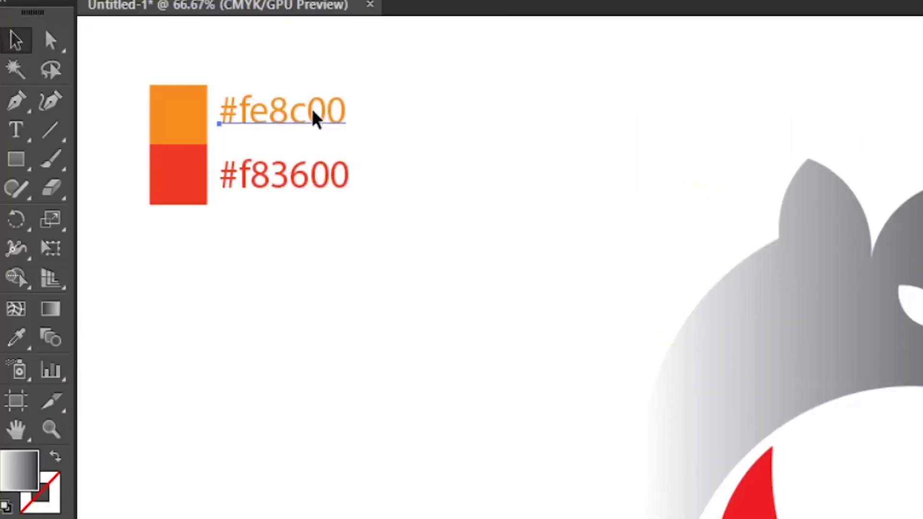
Step: Copy the orange hex code and set the head gradient's white start stop to RGB colour #fe8c00
left_click(313, 118)
left_click(101, 10)
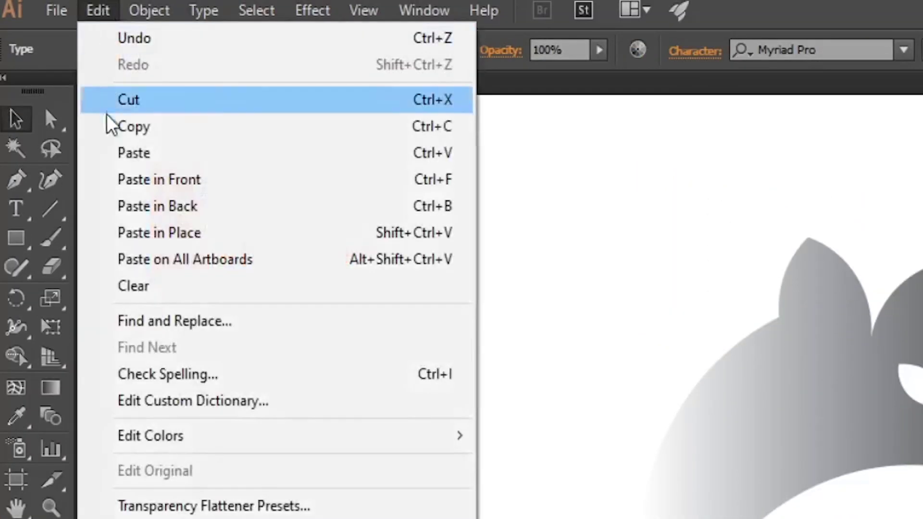
left_click(107, 126)
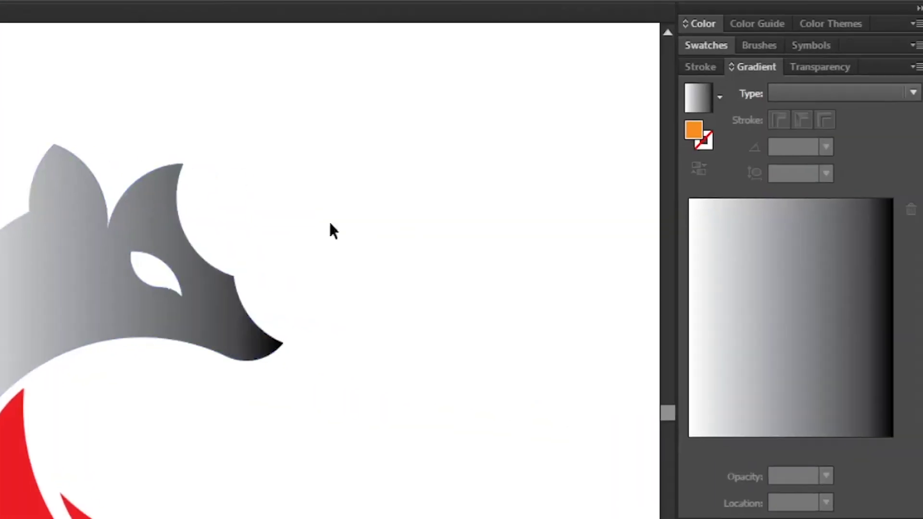
left_click(56, 276)
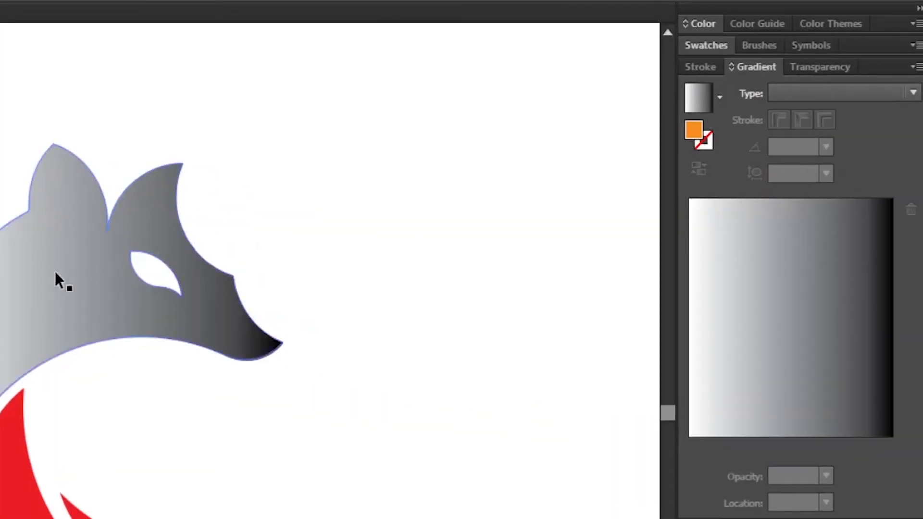
left_click(689, 447)
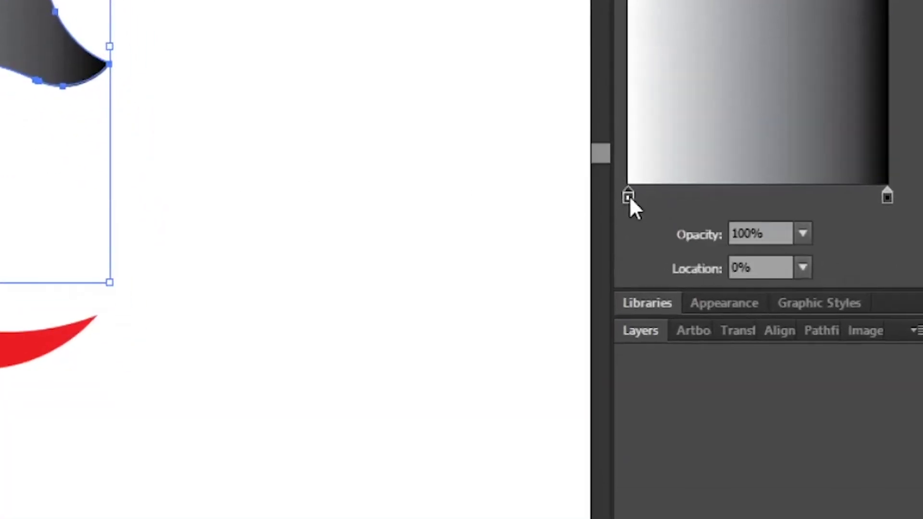
double_click(690, 447)
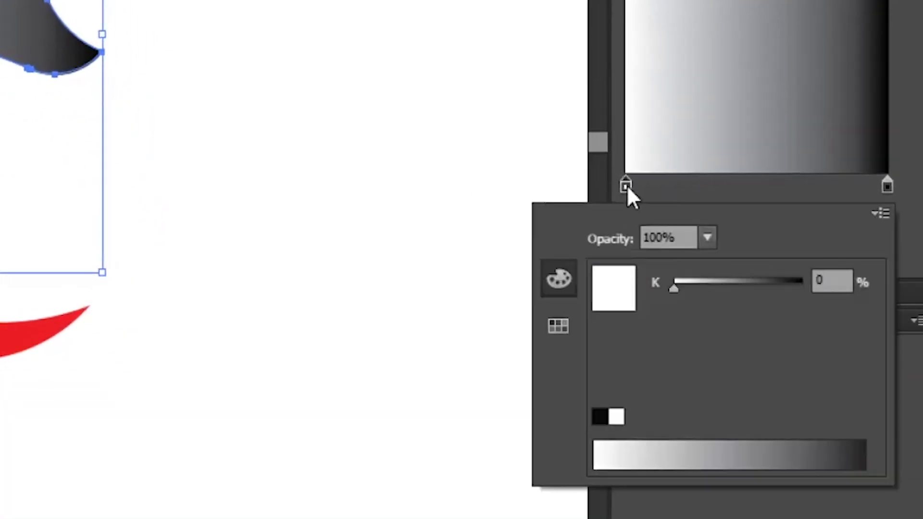
left_click(869, 211)
left_click(837, 246)
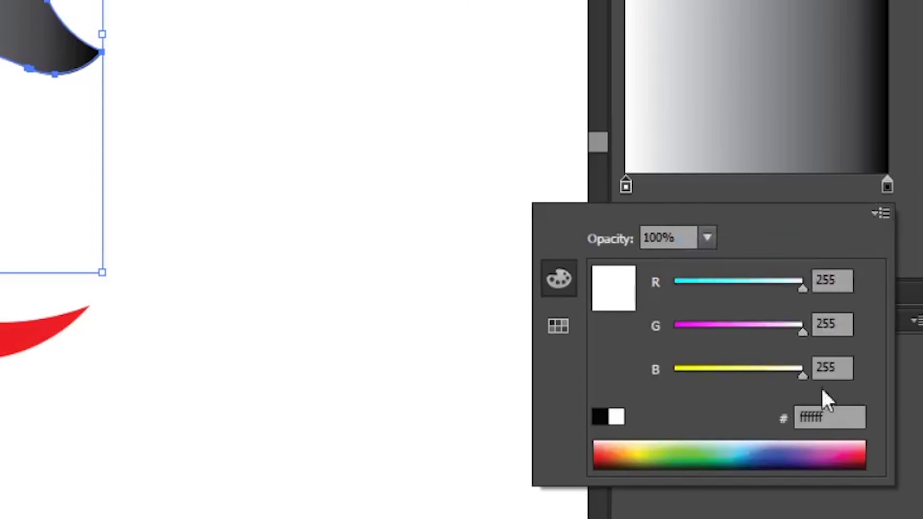
left_click(837, 417)
type("f48c00")
left_click(809, 493)
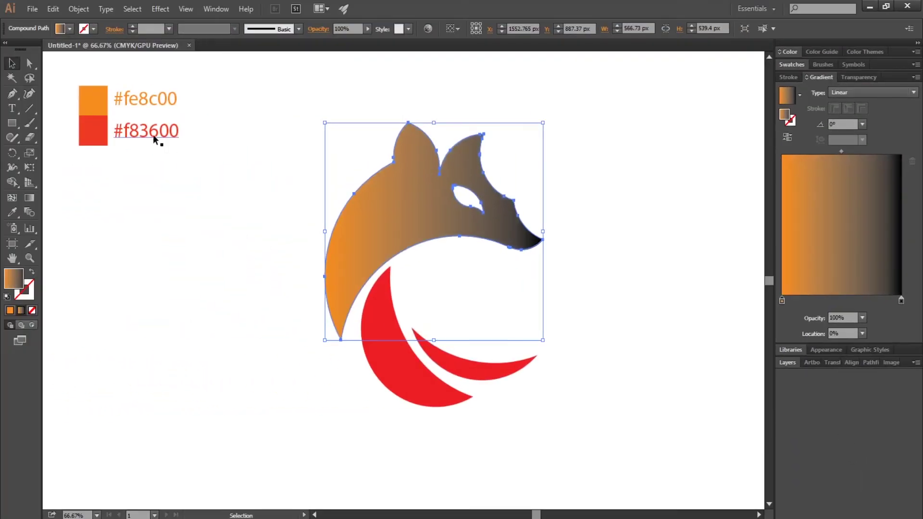
Step: Copy the red hex code, set the head gradient's black end stop to RGB colour #f83600, and deselect the shape
left_click(152, 134)
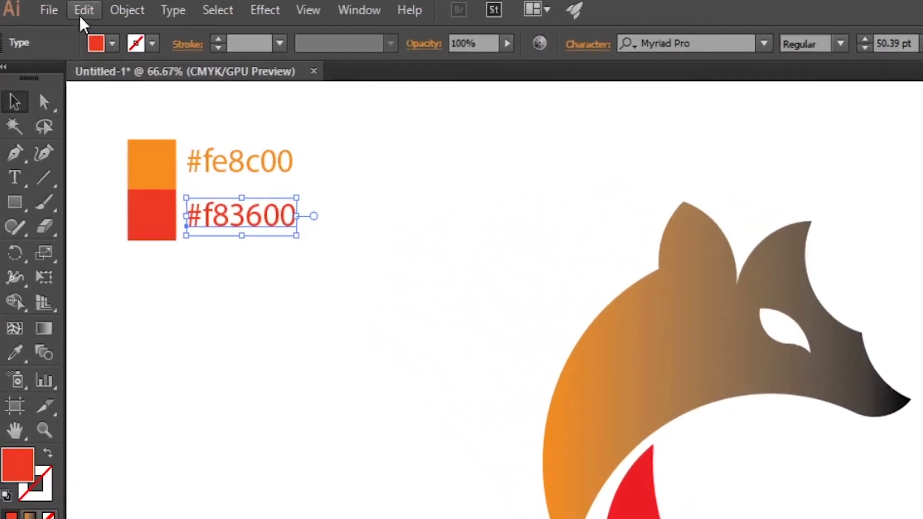
left_click(82, 14)
left_click(79, 115)
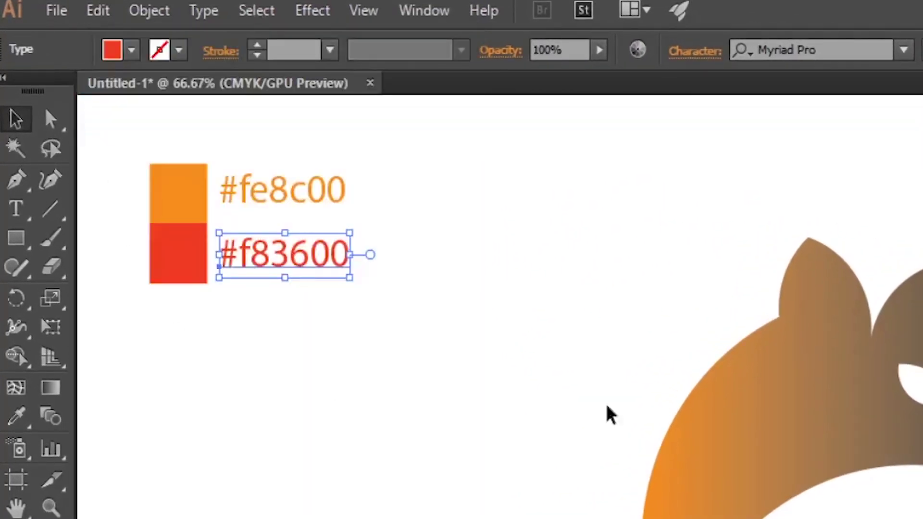
left_click(773, 432)
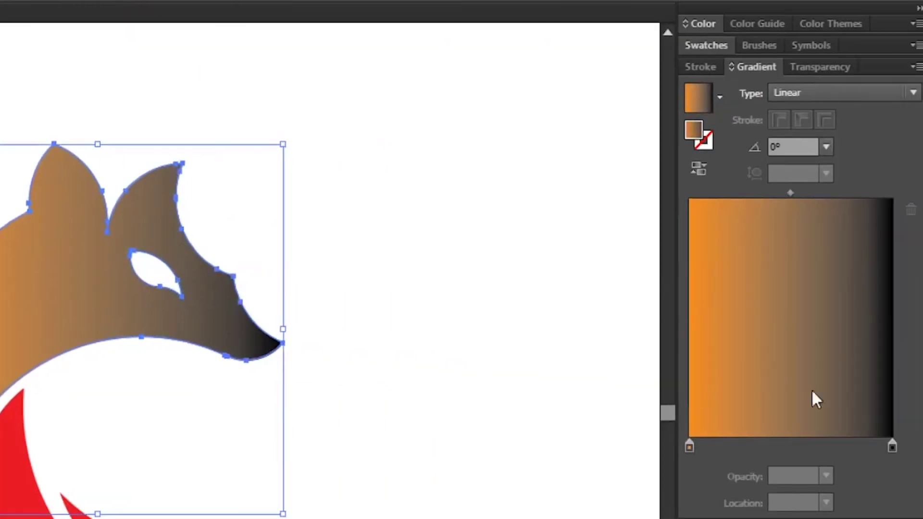
double_click(893, 446)
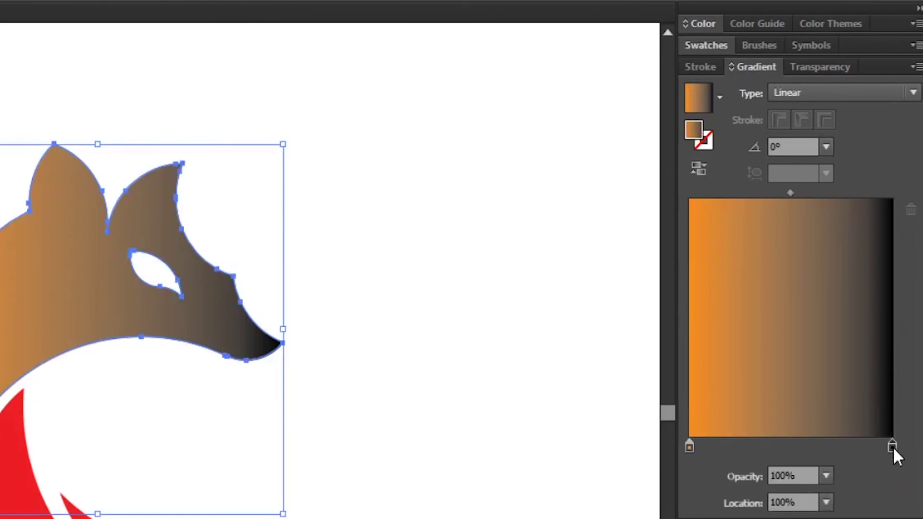
left_click(887, 468)
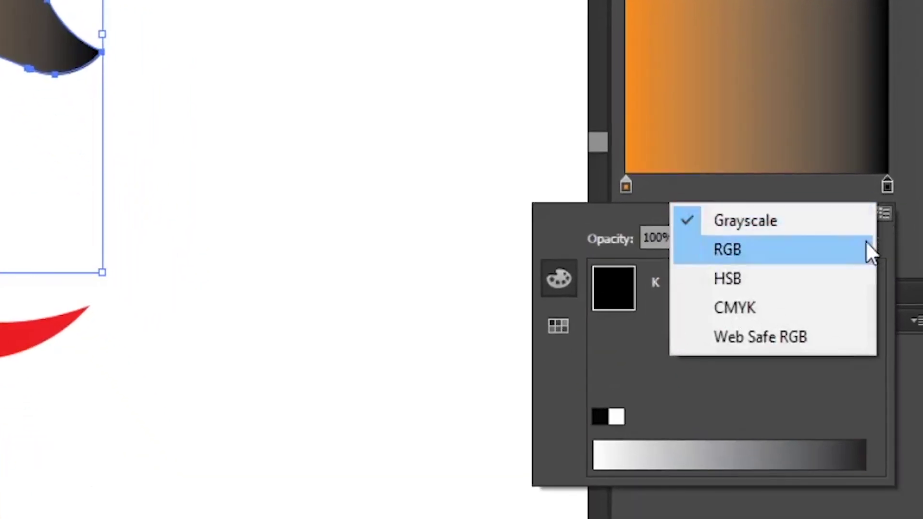
left_click(870, 251)
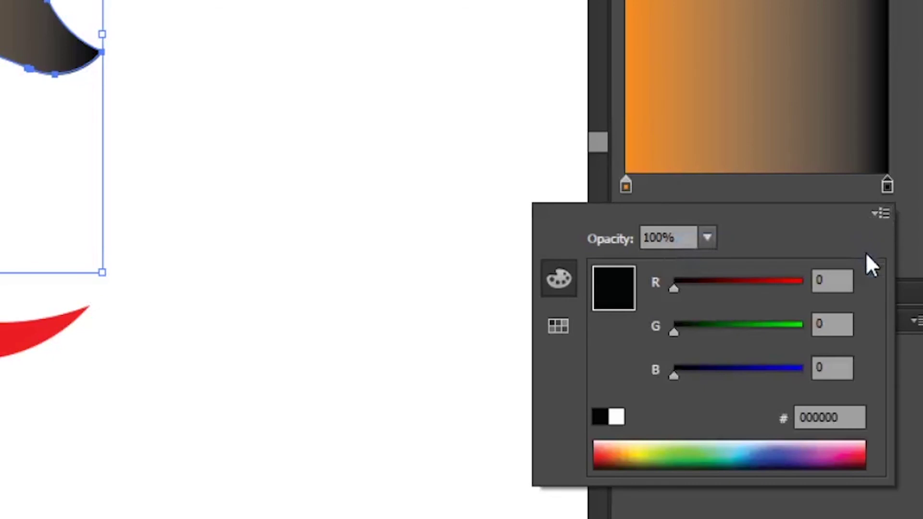
left_click(847, 408)
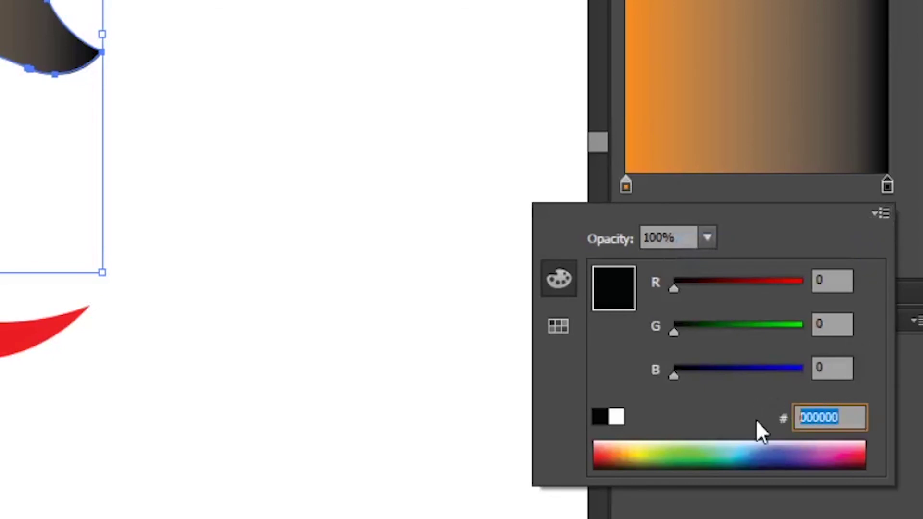
key("ctrl+v")
key("Return")
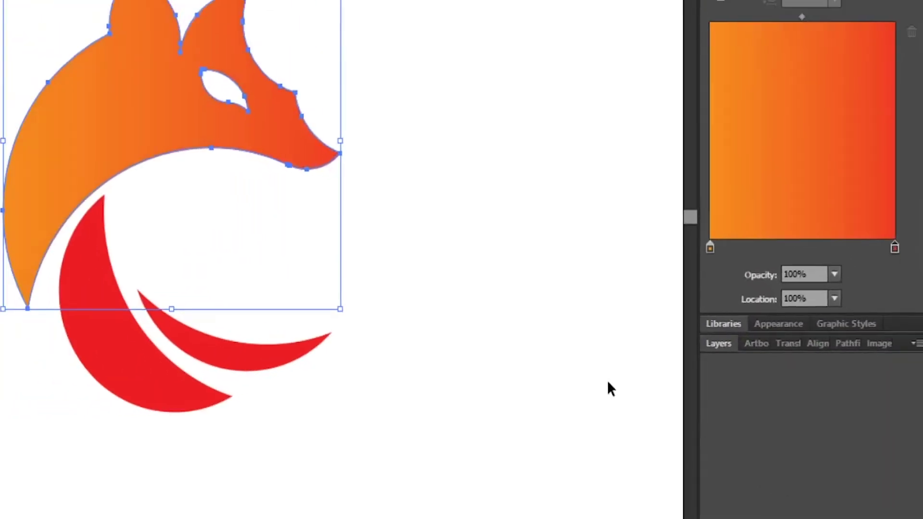
left_click(608, 383)
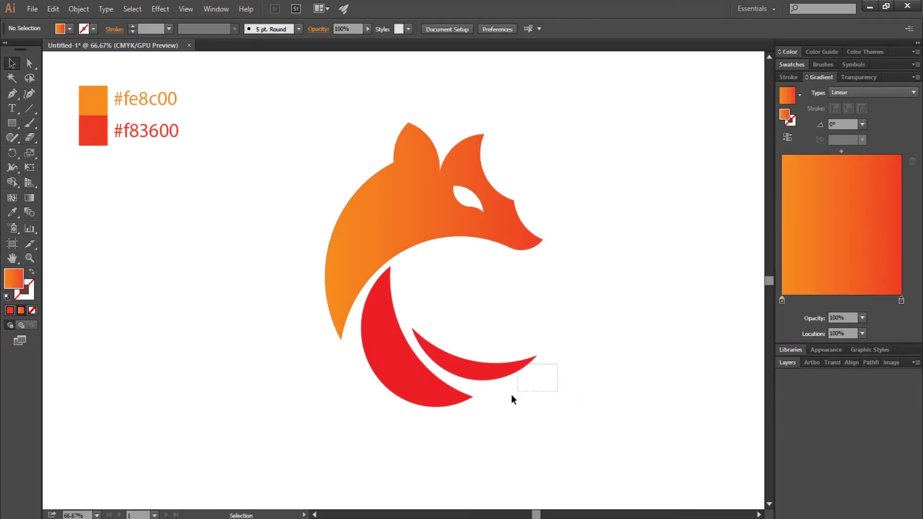
Step: Apply the head's orange-to-red gradient to both lower crescents with the Eyedropper, and clear the colour samples and hex codes off the artboard
left_click_drag(512, 399, 433, 439)
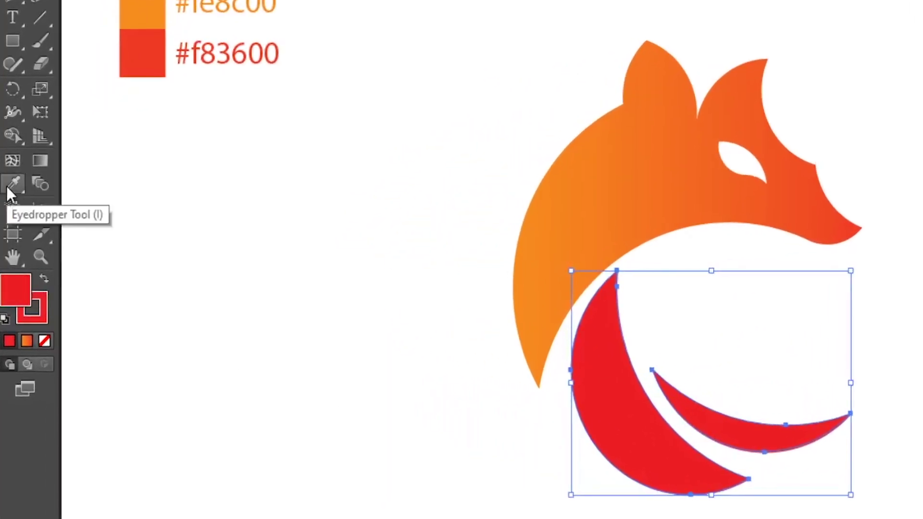
left_click(10, 187)
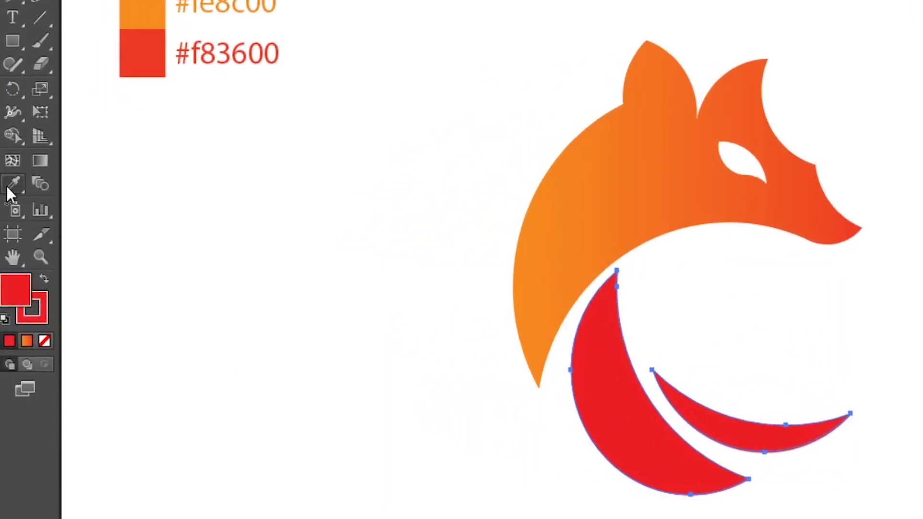
left_click(554, 215)
key("v")
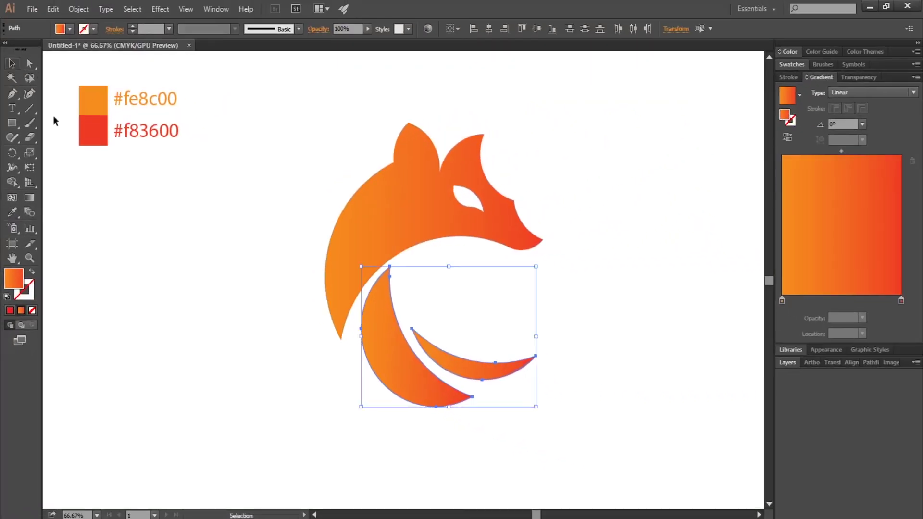
left_click(226, 325)
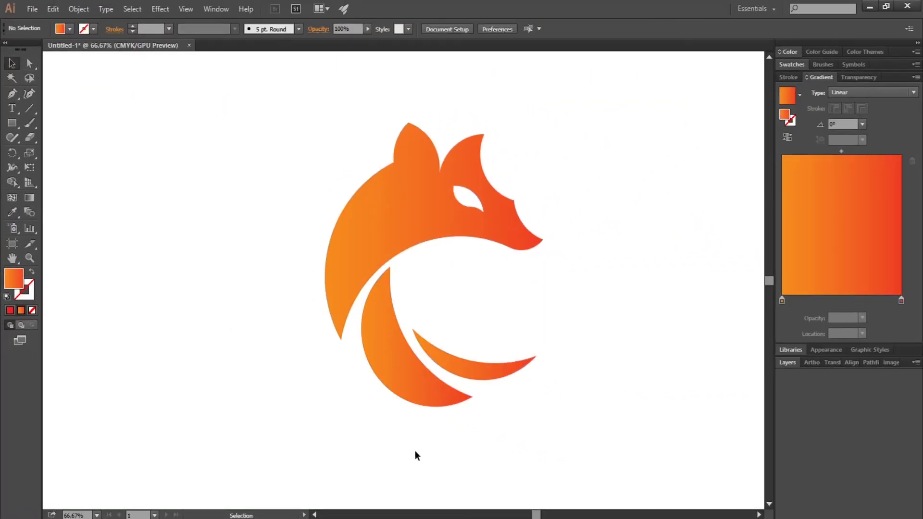
Step: Redirect the larger crescent's gradient with the Gradient tool so it runs from orange at the base up to red at the tip
left_click(402, 384)
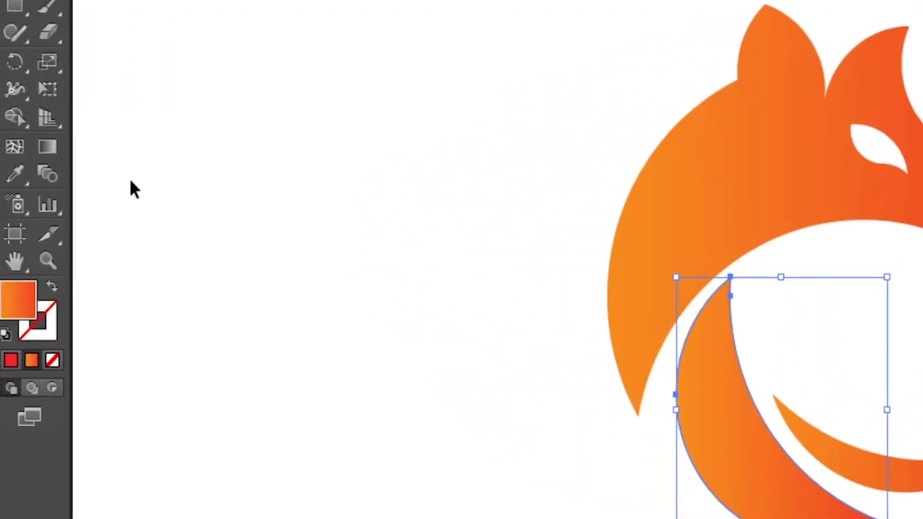
left_click(55, 154)
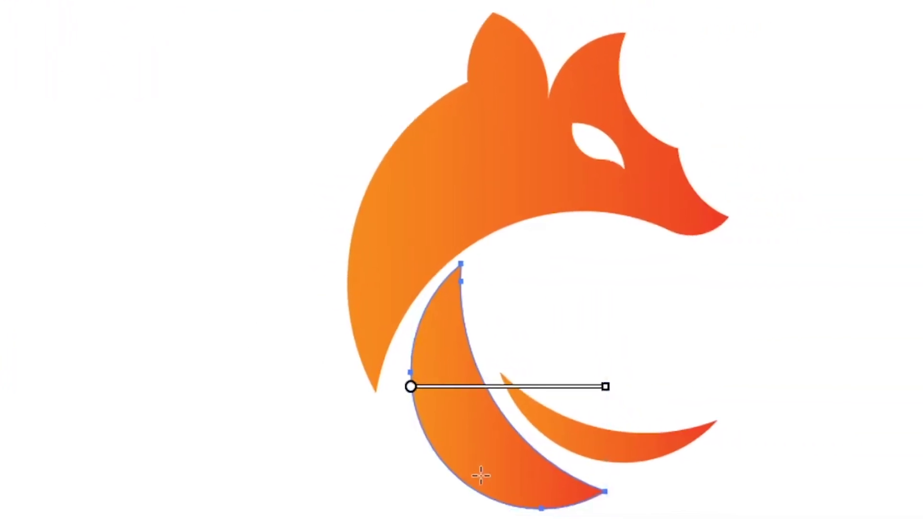
left_click_drag(832, 509, 789, 322)
mouse_move(439, 461)
left_mouse_down()
mouse_move(385, 381)
mouse_move(409, 333)
left_mouse_up()
left_click_drag(470, 450, 370, 345)
mouse_move(437, 441)
left_mouse_down()
mouse_move(400, 336)
mouse_move(400, 296)
left_mouse_up()
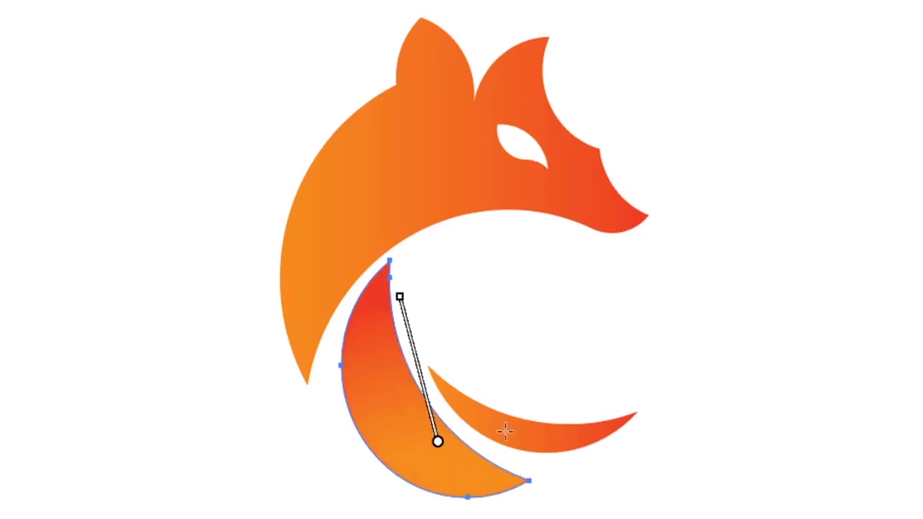
key("v")
left_click(165, 367)
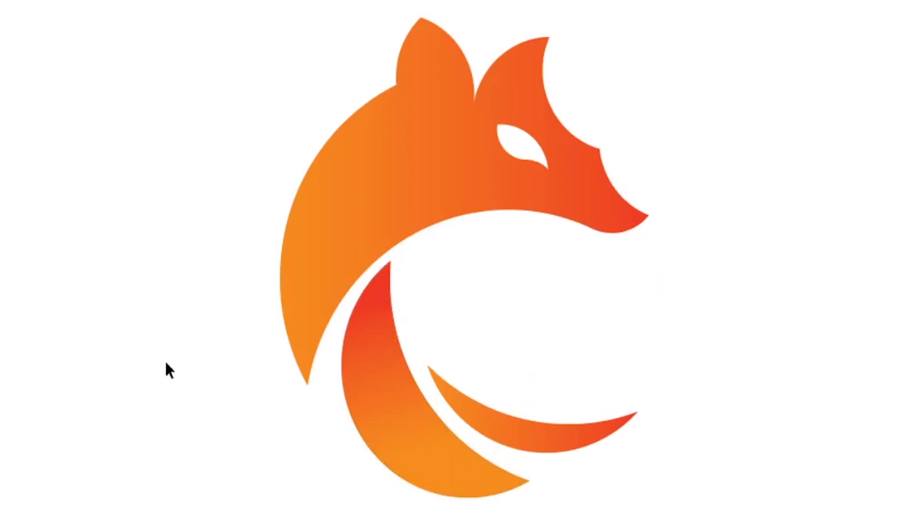
Step: Redirect the small crescent's gradient diagonally, from orange at its right side to red at its upper-left tip, and deselect it
left_click(517, 444)
key("g")
left_click_drag(572, 433, 415, 359)
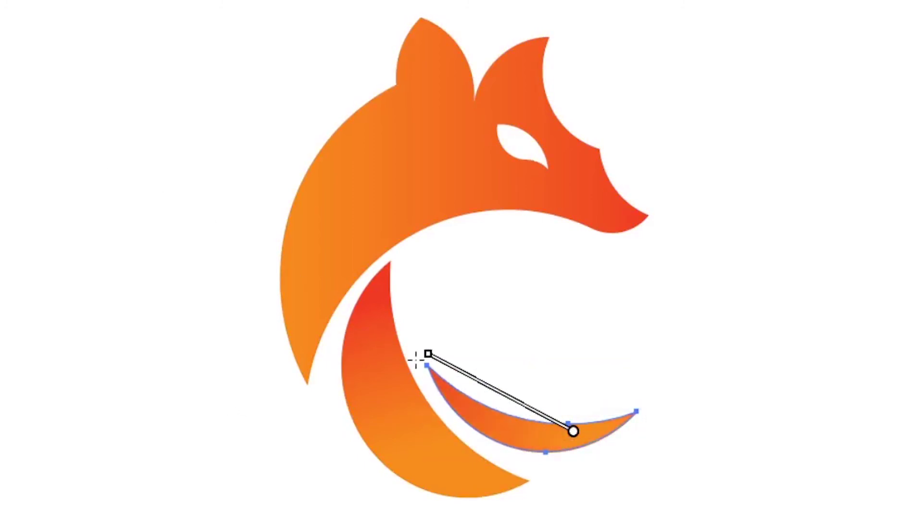
left_click_drag(556, 421, 478, 367)
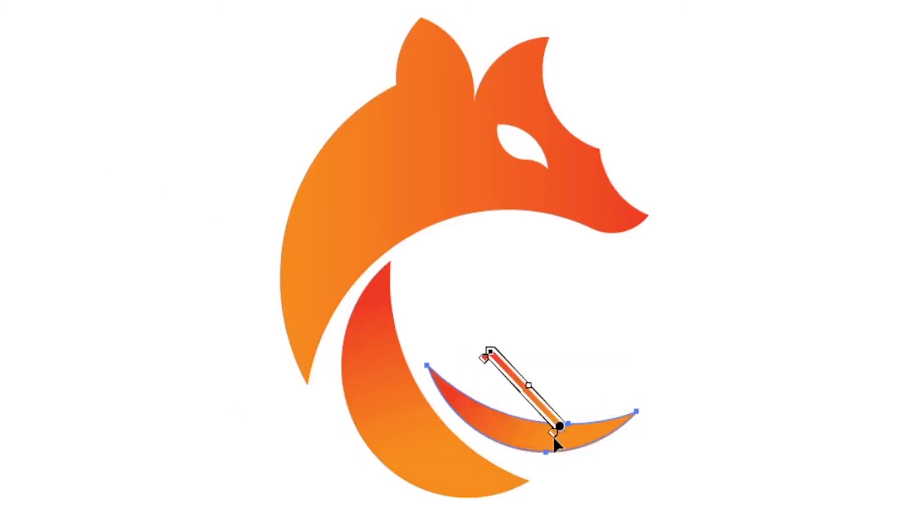
key("v")
left_click(76, 239)
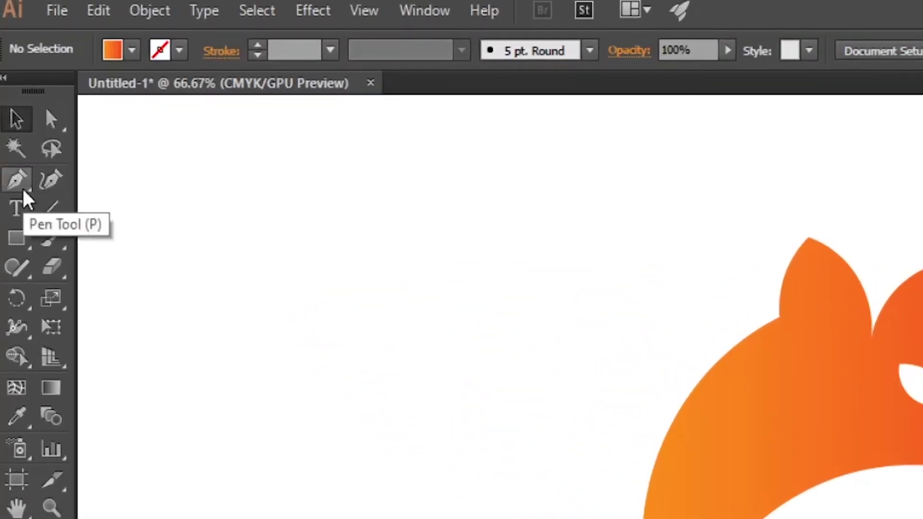
Step: Draw a closed Pen shape from the ear's base, curving inside the fox's back to the tail tip and returning outside it
left_click(23, 190)
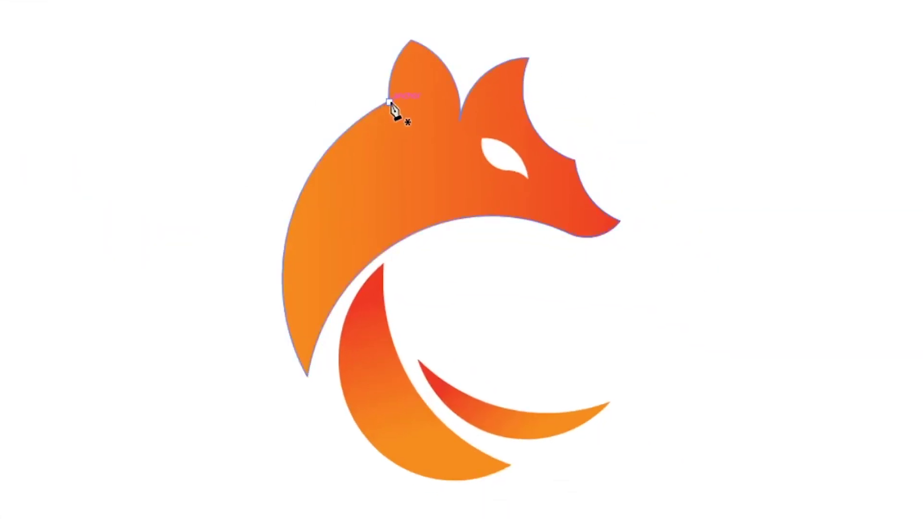
left_click(389, 101)
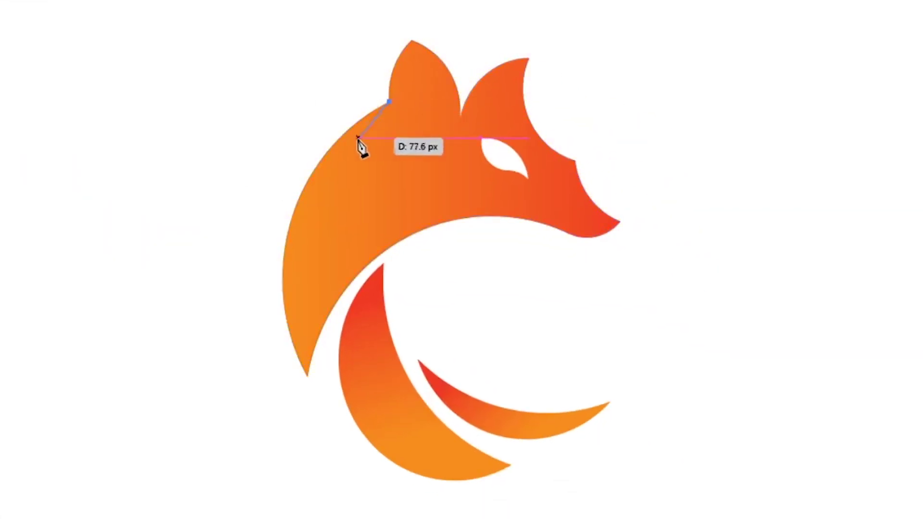
left_click_drag(319, 360, 385, 518)
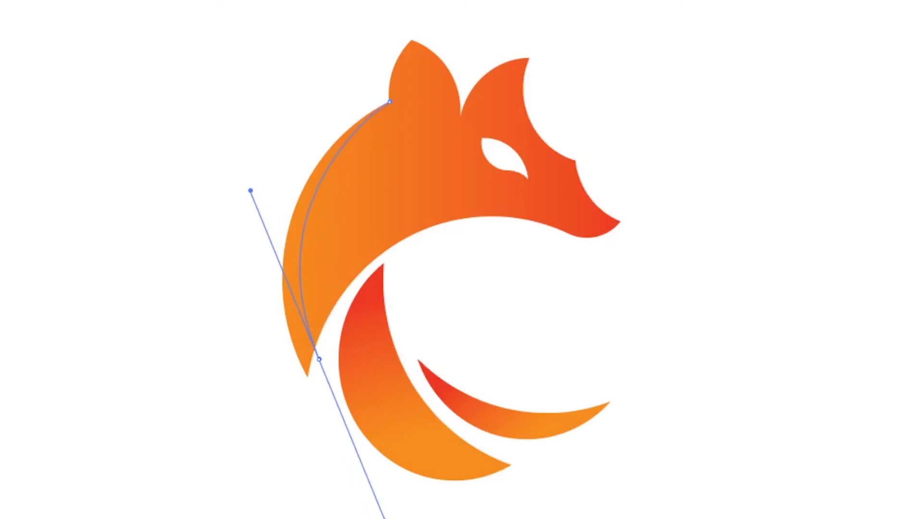
left_click(251, 334)
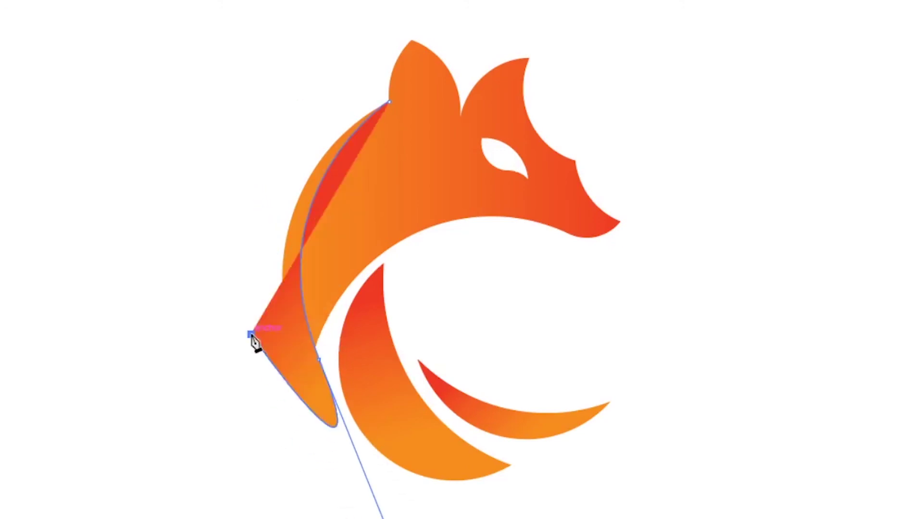
left_click(273, 110)
left_click(427, 126)
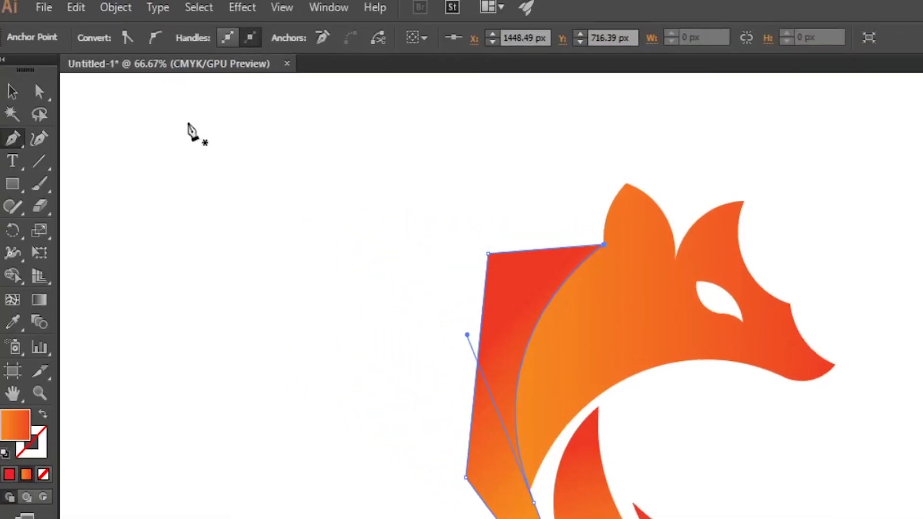
Step: Trim the pen shape's part outside the fox's back with the Shape Builder, leaving a thin strip along the back edge
left_click(18, 94)
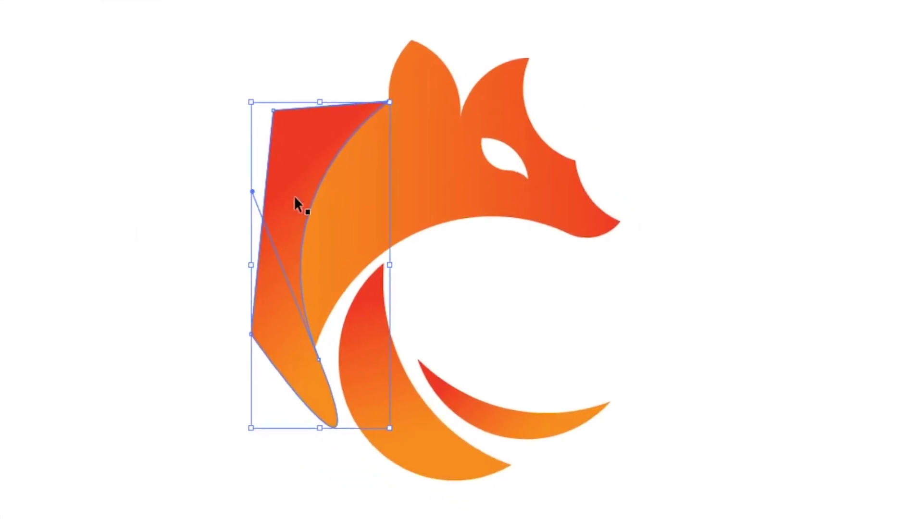
left_click(421, 196, "shift")
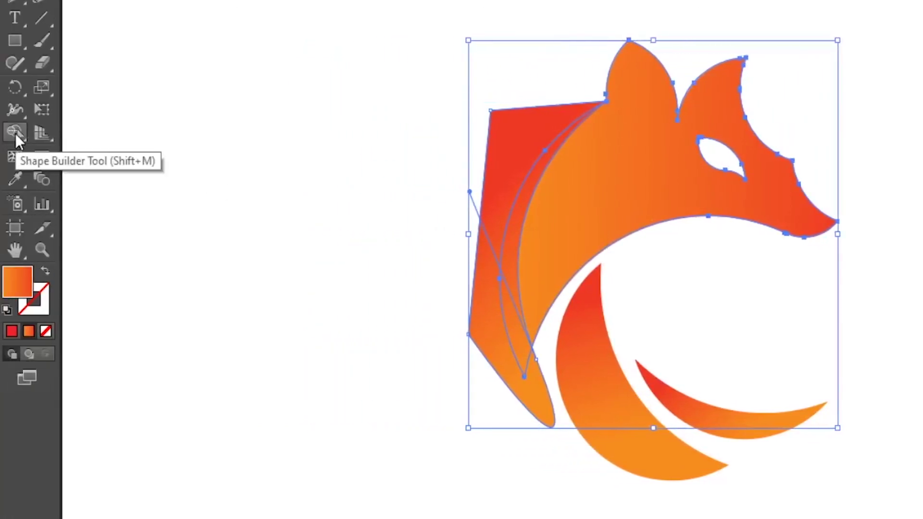
left_click(16, 133)
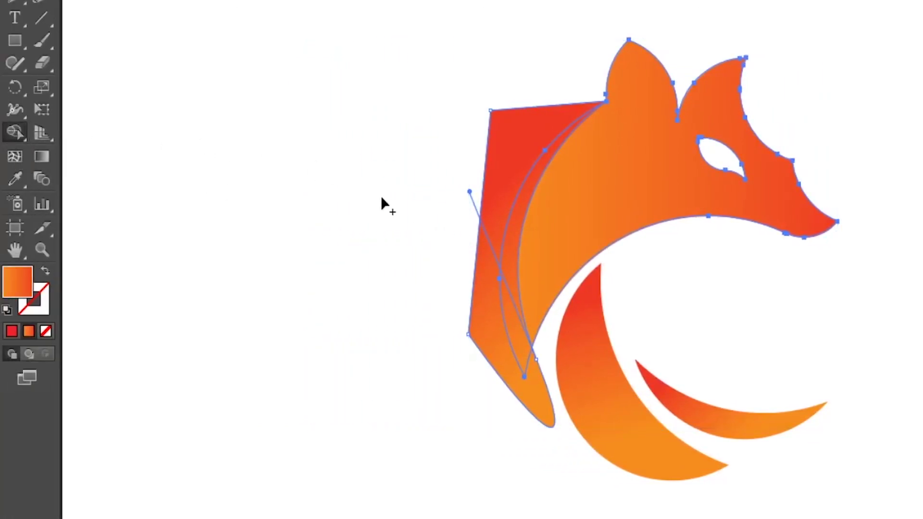
left_click(504, 191, "alt")
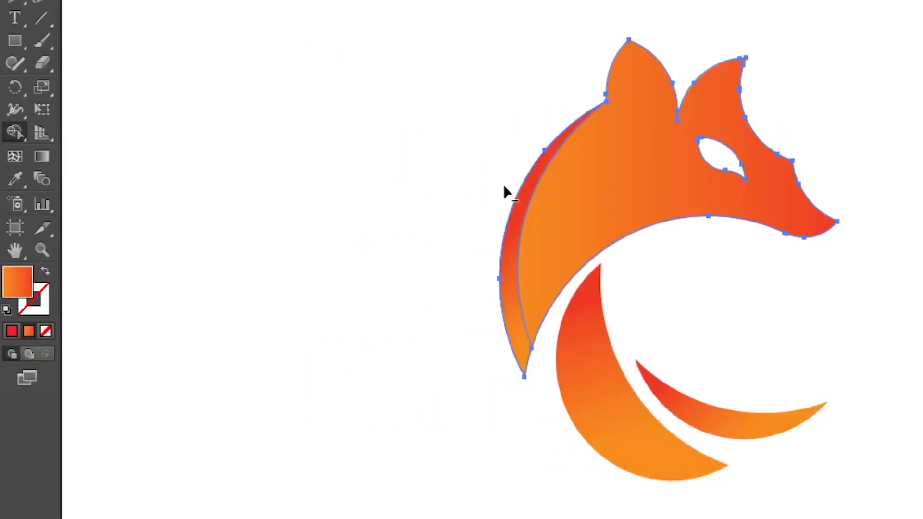
key("v")
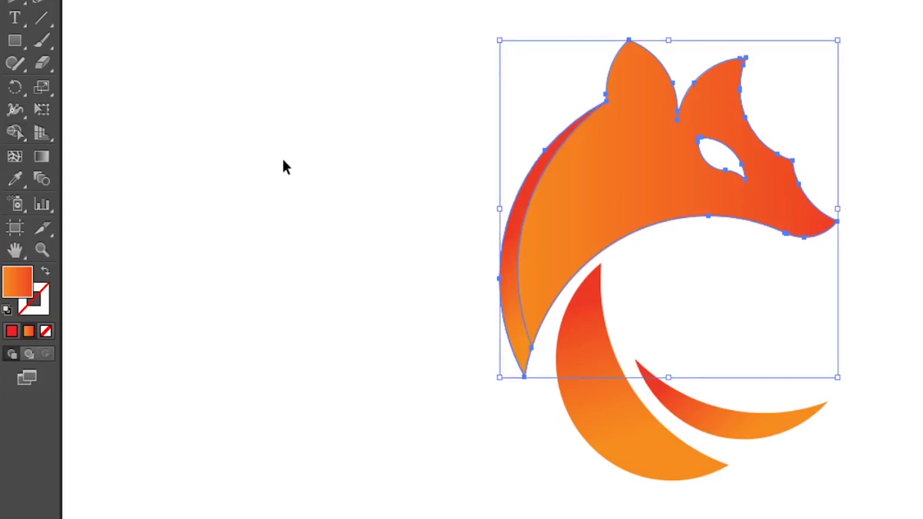
Step: Redirect the back strip's gradient to run from orange near the ear down to red at the tail tip, and deselect it
left_click(48, 159)
mouse_move(491, 175)
left_mouse_down()
mouse_move(519, 284)
mouse_move(490, 258)
mouse_move(498, 284)
left_mouse_up()
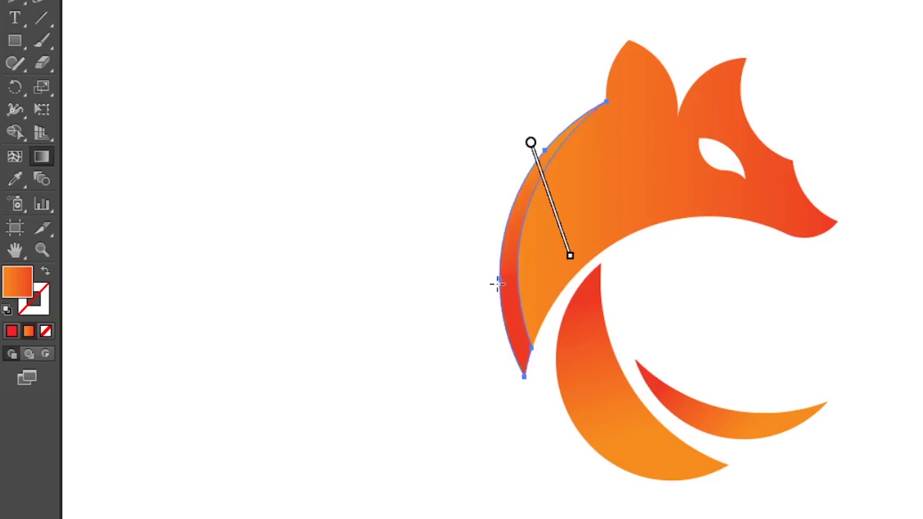
key("v")
left_click(437, 396)
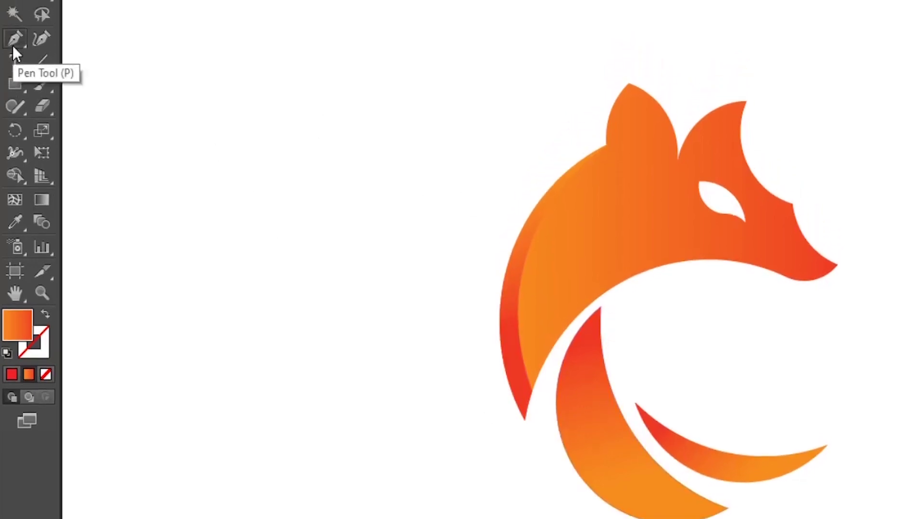
Step: Draw a closed Pen shape over the larger crescent's inner edge, curving from its upper tip past its lower tip and back
left_click(14, 43)
left_click(601, 309)
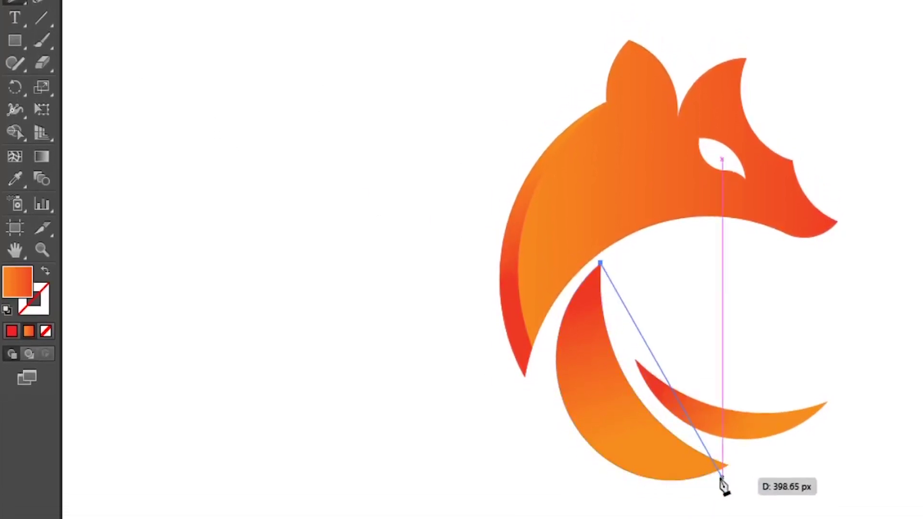
left_click_drag(723, 478, 837, 518)
left_click(703, 377)
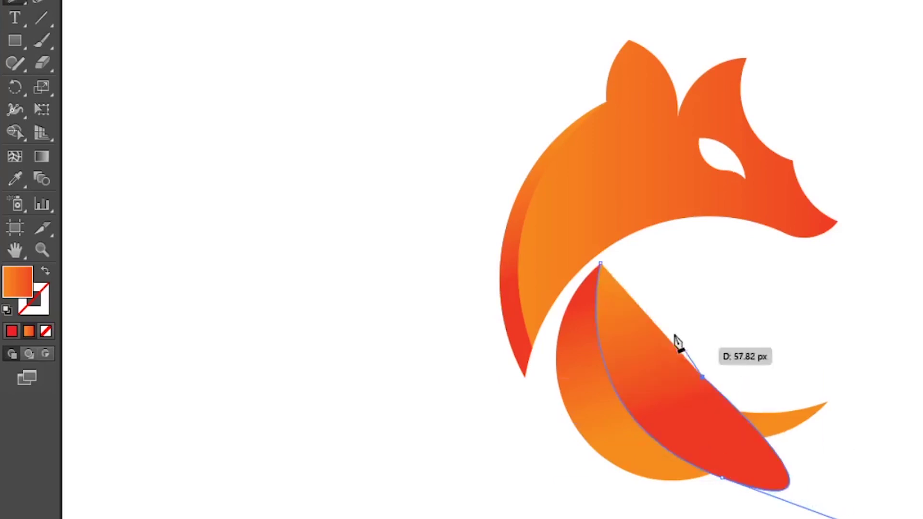
left_click(598, 265)
key("v")
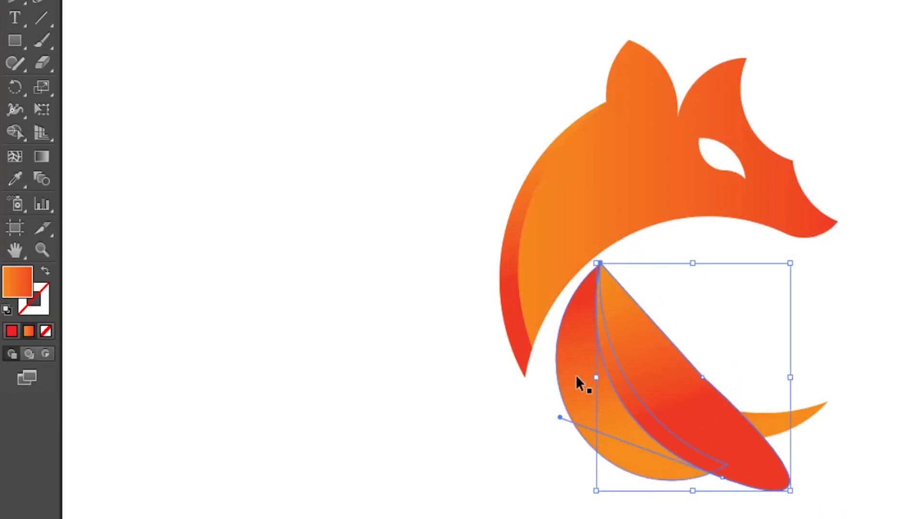
Step: Trim the pen shape's part outside the larger crescent with the Shape Builder, leaving a strip along its inner edge, and deselect it
left_click(15, 132)
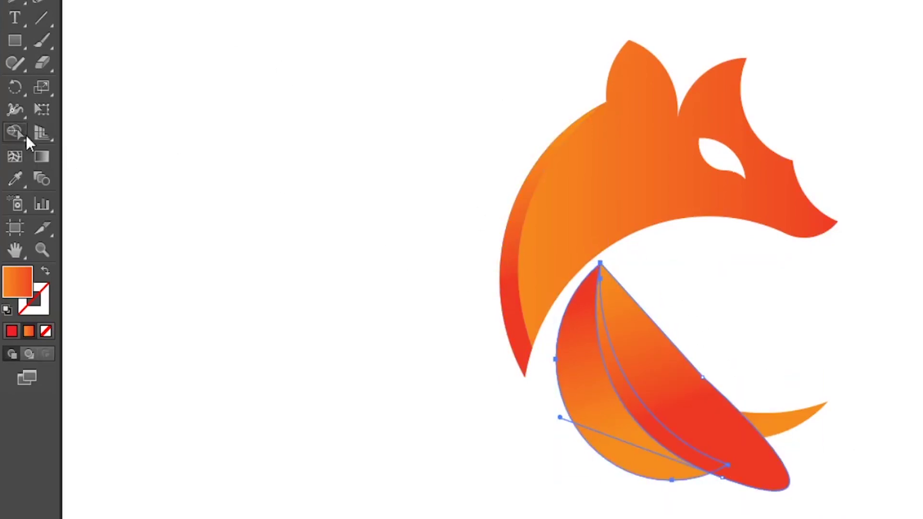
left_click(623, 327, "alt")
key("v")
left_click(192, 280)
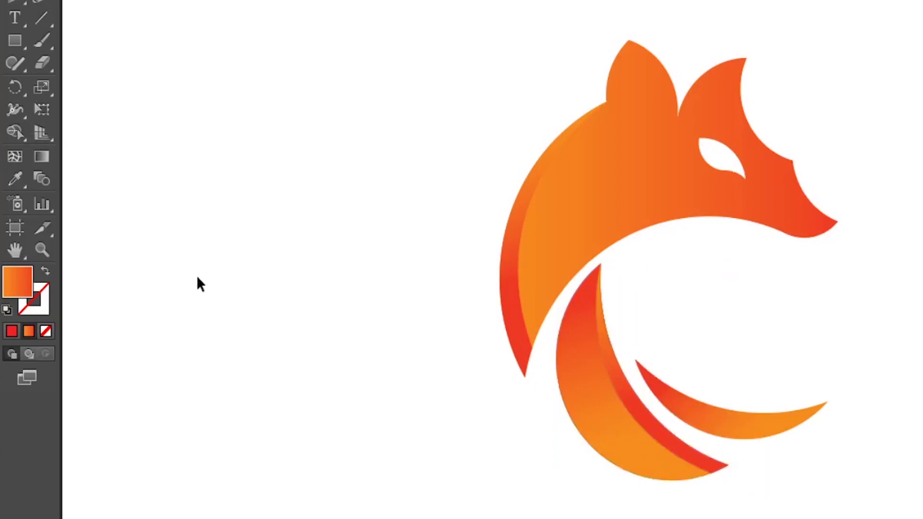
Step: Draw a closed Pen shape over the smaller crescent's upper edge, curving from its left tip to its right tip and back above it
key("p")
left_click(440, 359)
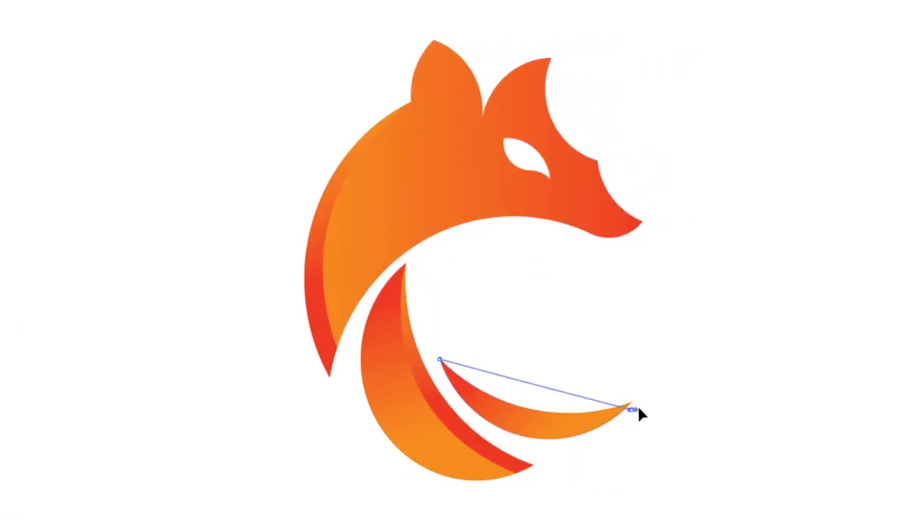
left_click_drag(632, 410, 767, 378)
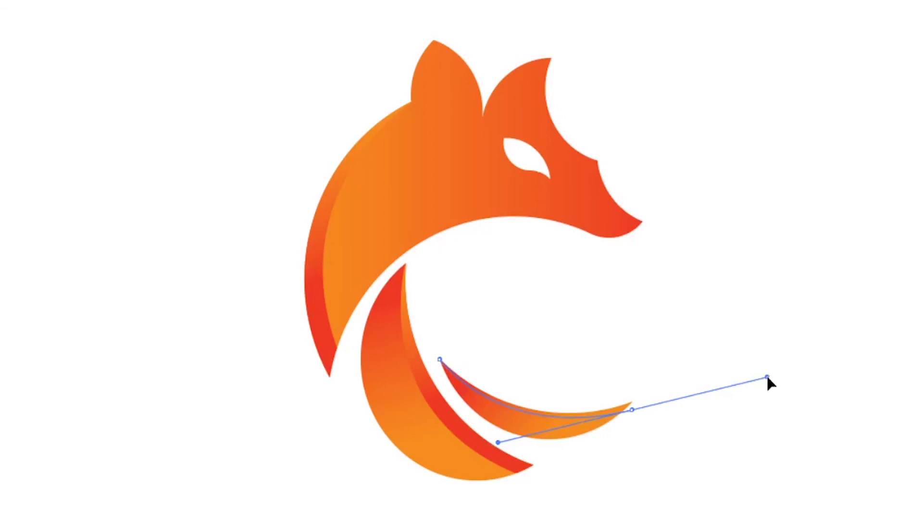
left_click(439, 359)
Step: Trim the new shape's part outside the smaller crescent with the Shape Builder, leaving a thin strip along the upper edge, and deselect it
key("v")
left_click(542, 438, "shift")
key("shift+m")
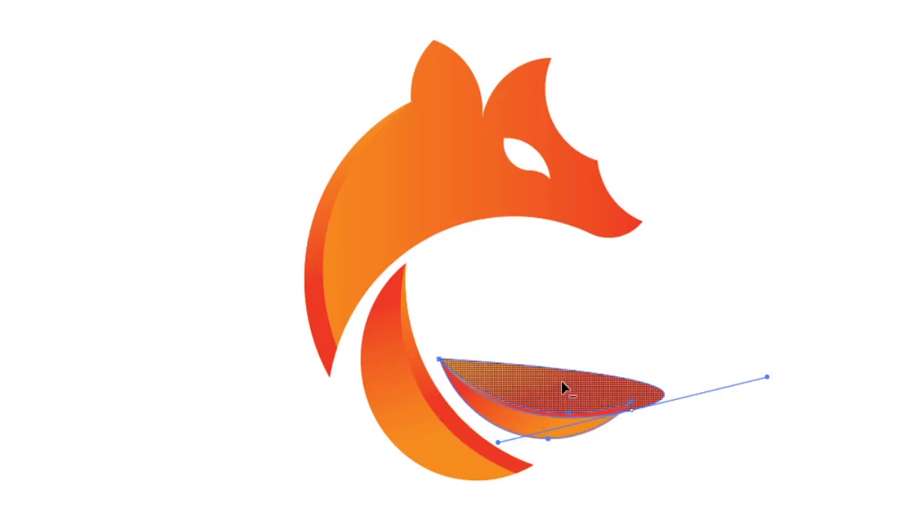
left_click(561, 379, "alt")
key("v")
left_click(119, 217)
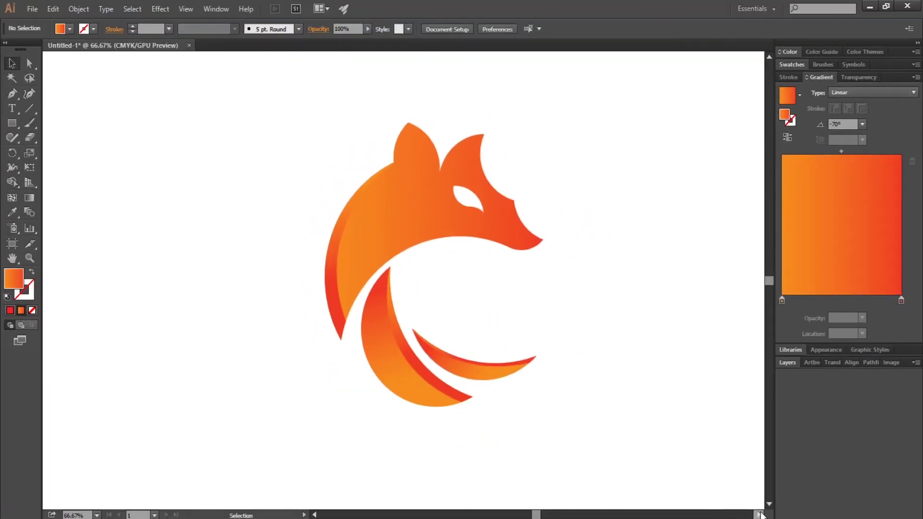